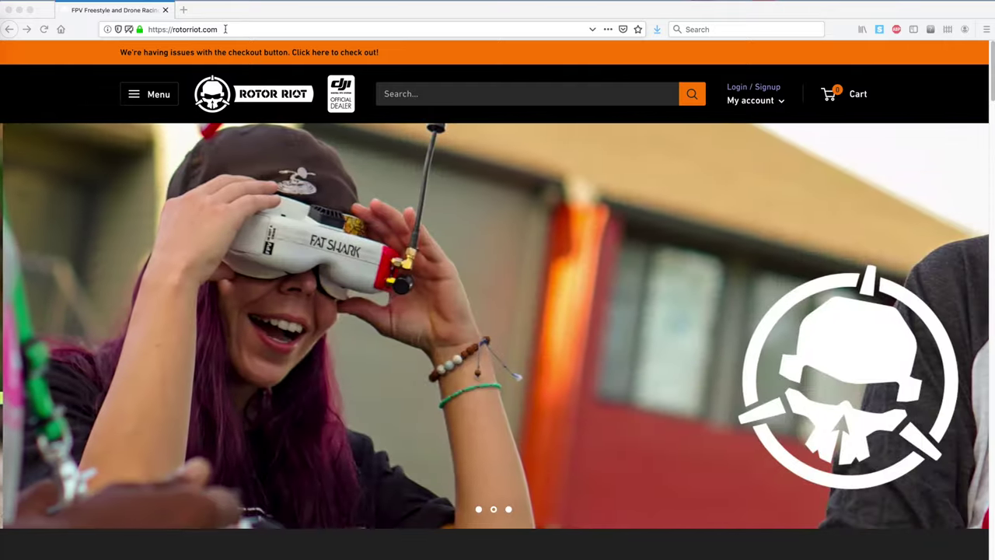
# - Find the Rotor Riot HD1 Frame in the store's Frames collection and open its build manual
pyautogui.click(226, 29)
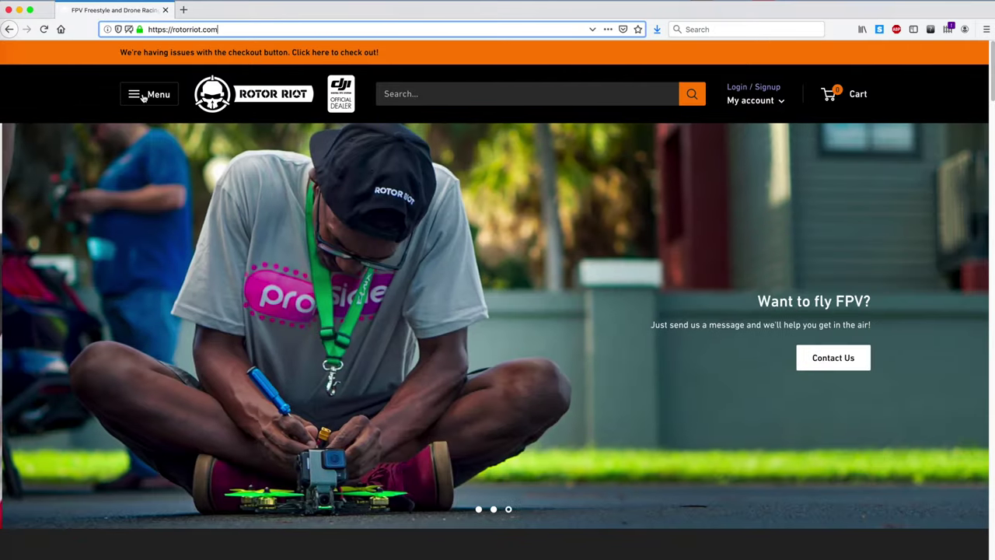
pyautogui.click(143, 95)
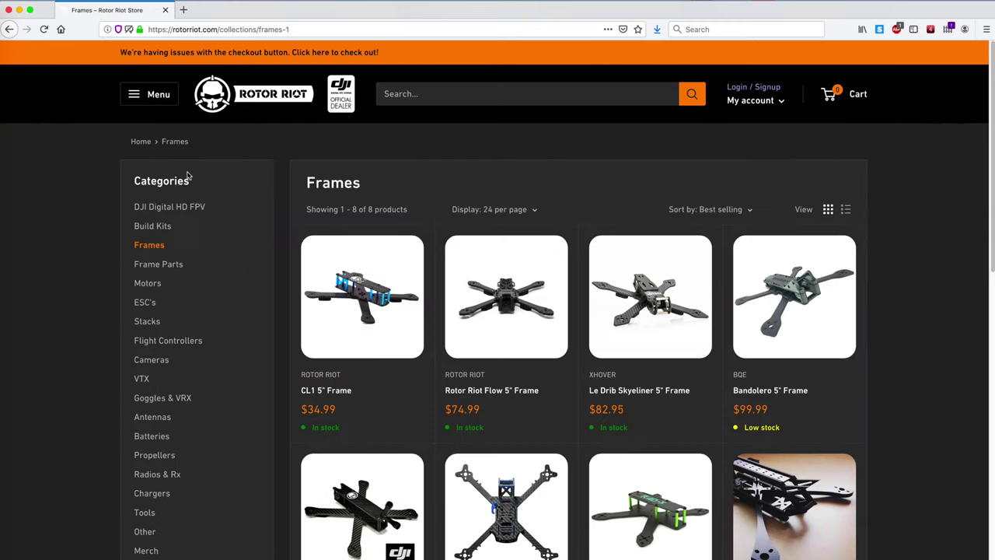
pyautogui.scroll(-2, 292, 204)
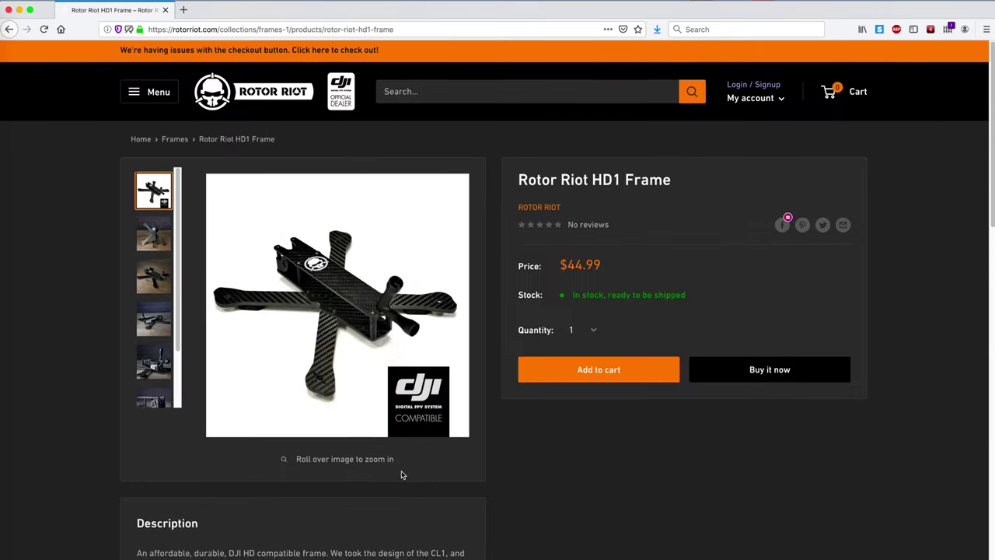
pyautogui.scroll(-5, 400, 474)
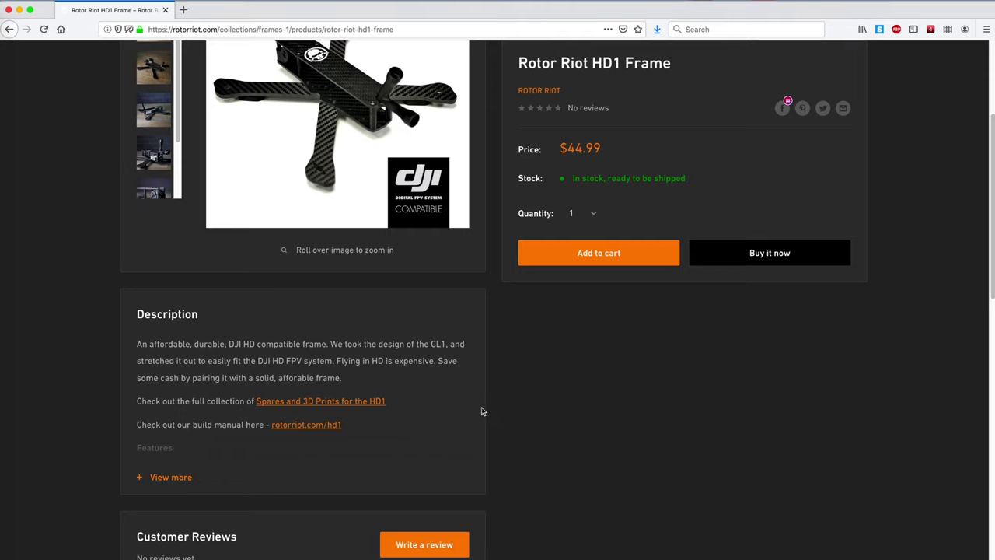
pyautogui.click(329, 426)
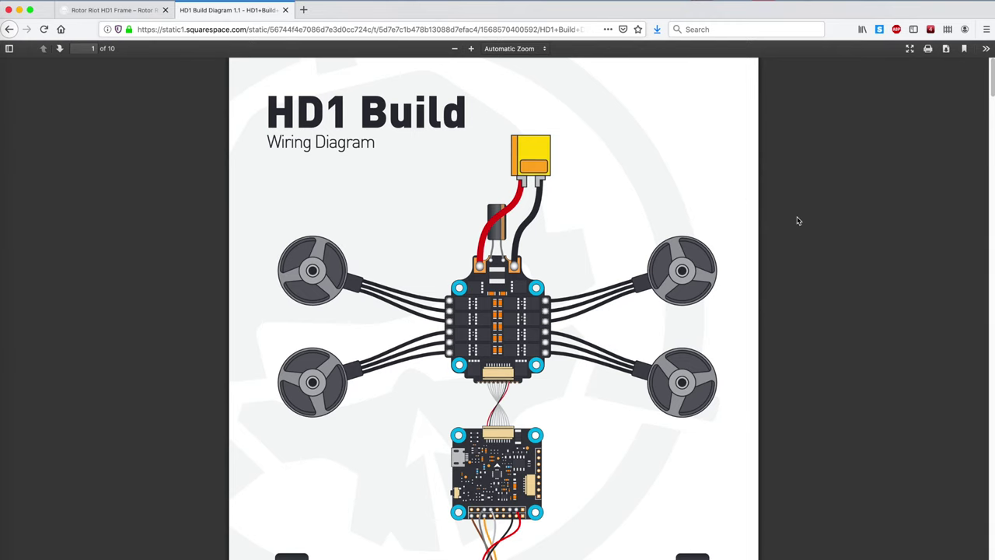
# - Look through the wiring diagram and frame assembly pages of the HD1 build manual
pyautogui.scroll(-8, 796, 221)
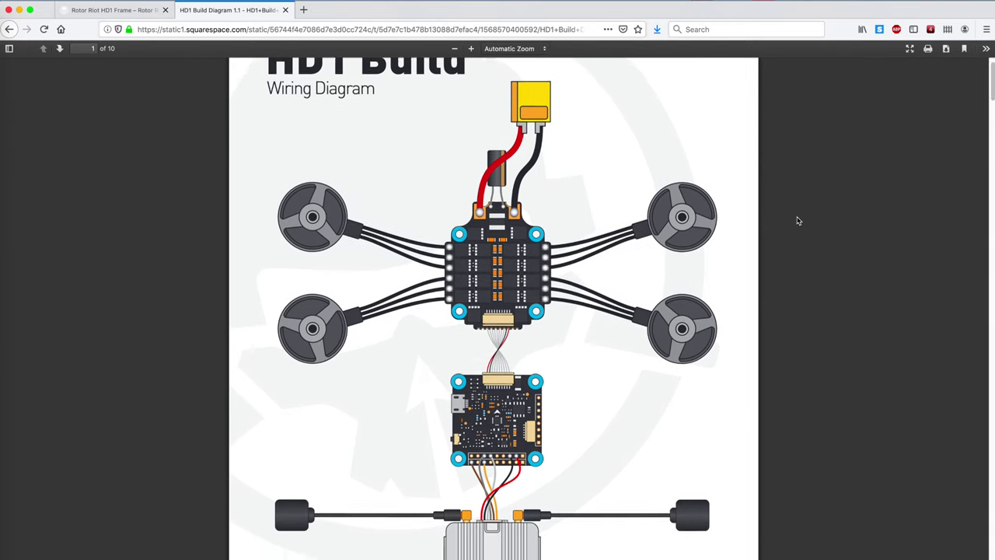
pyautogui.scroll(-20, 797, 220)
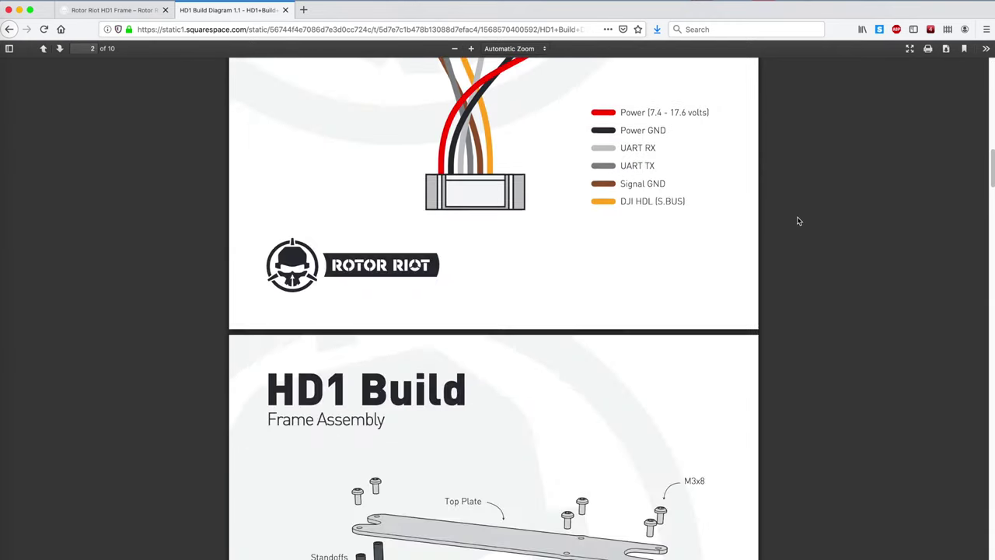
pyautogui.scroll(-10, 797, 221)
pyautogui.scroll(11, 796, 221)
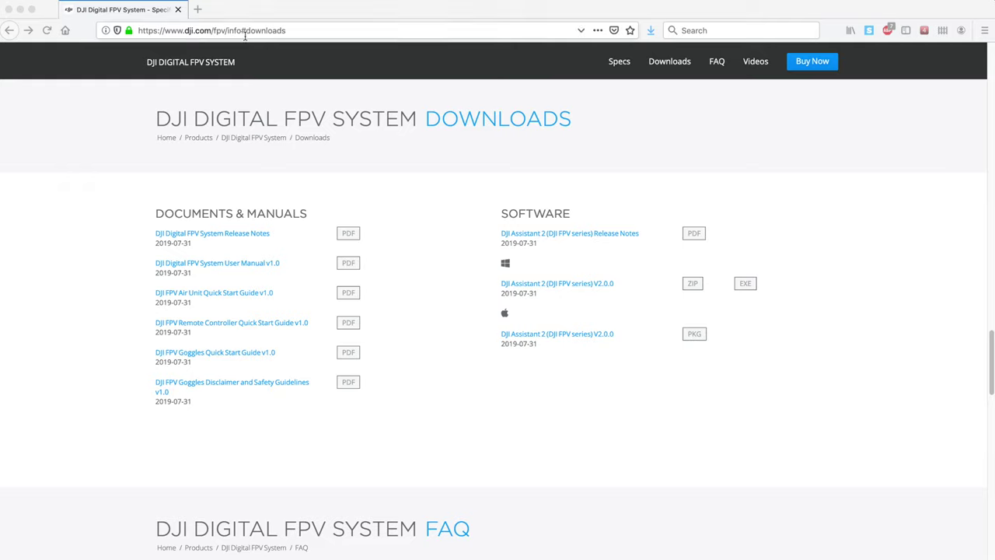
# - On the DJI Digital FPV System downloads page, review the page address and heading and open the DJI FPV Air Unit Quick Start Guide
pyautogui.moveTo(214, 29); pyautogui.dragTo(311, 31)
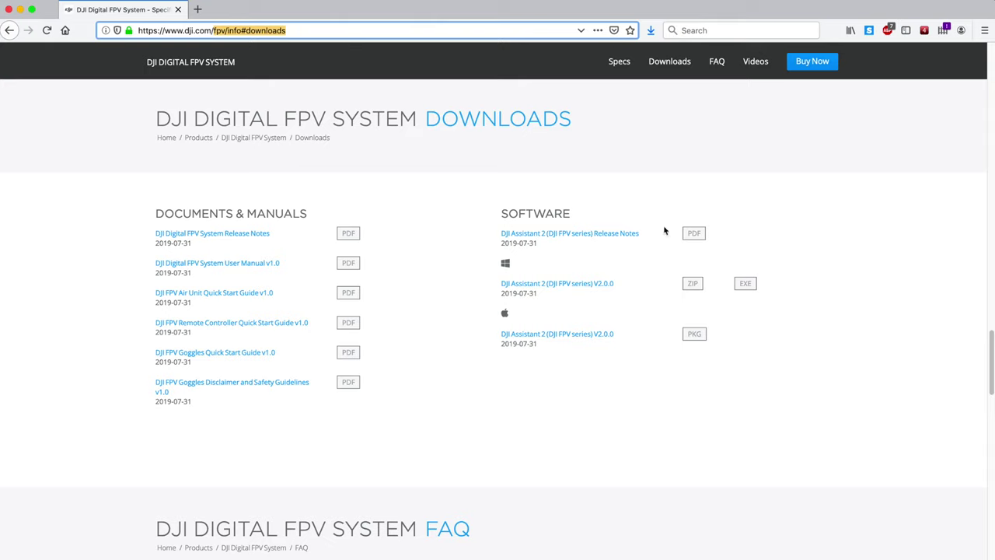
pyautogui.moveTo(159, 118); pyautogui.dragTo(739, 144)
pyautogui.click(739, 147)
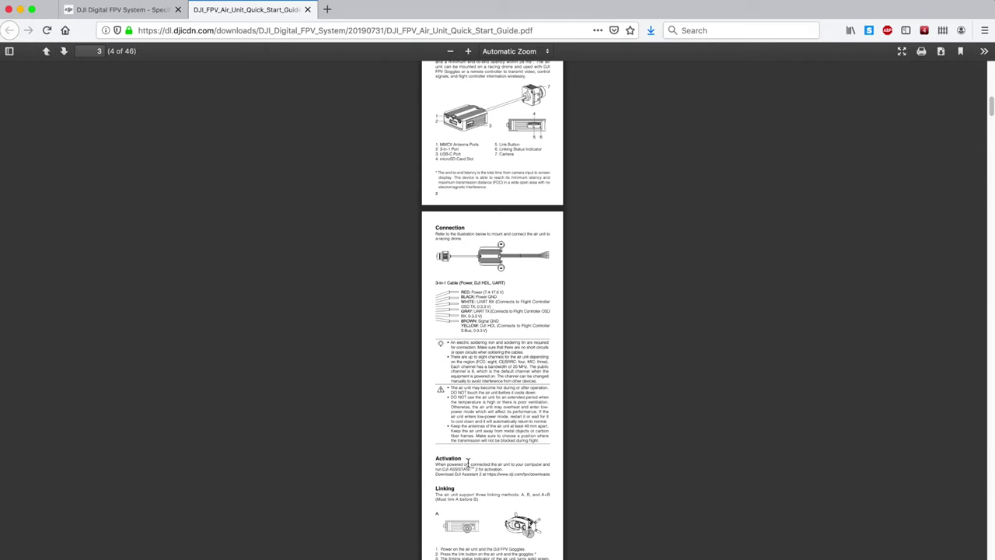
# - Read the air unit's activation and linking instructions for the goggles and remote controller, down to the specifications
pyautogui.scroll(-4, 467, 463)
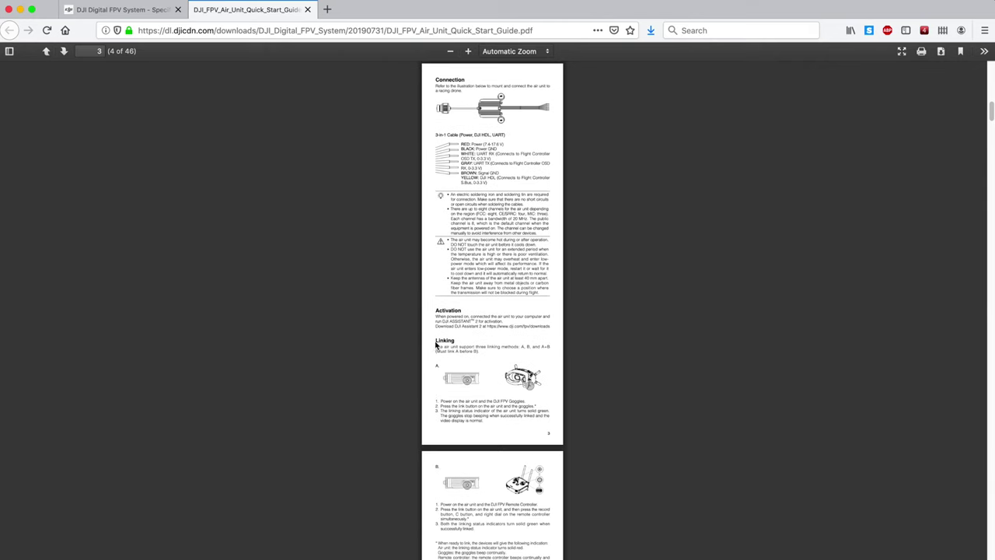
pyautogui.moveTo(436, 345); pyautogui.dragTo(544, 402)
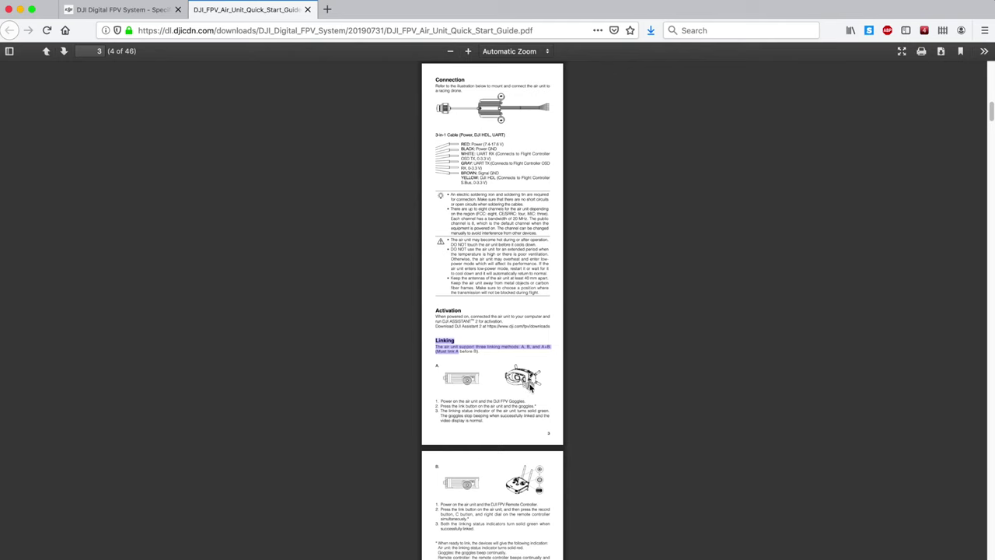
pyautogui.scroll(-2, 473, 385)
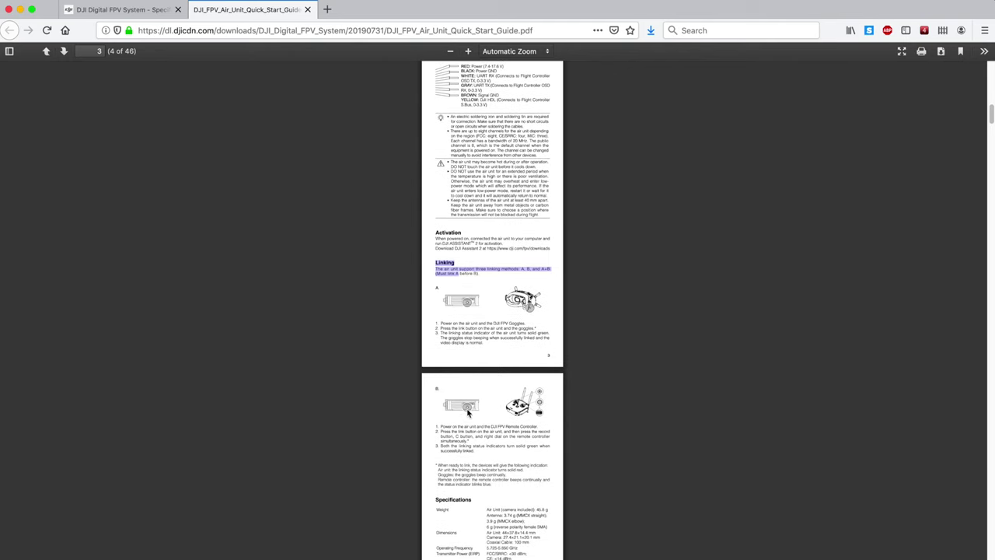
pyautogui.click(502, 432)
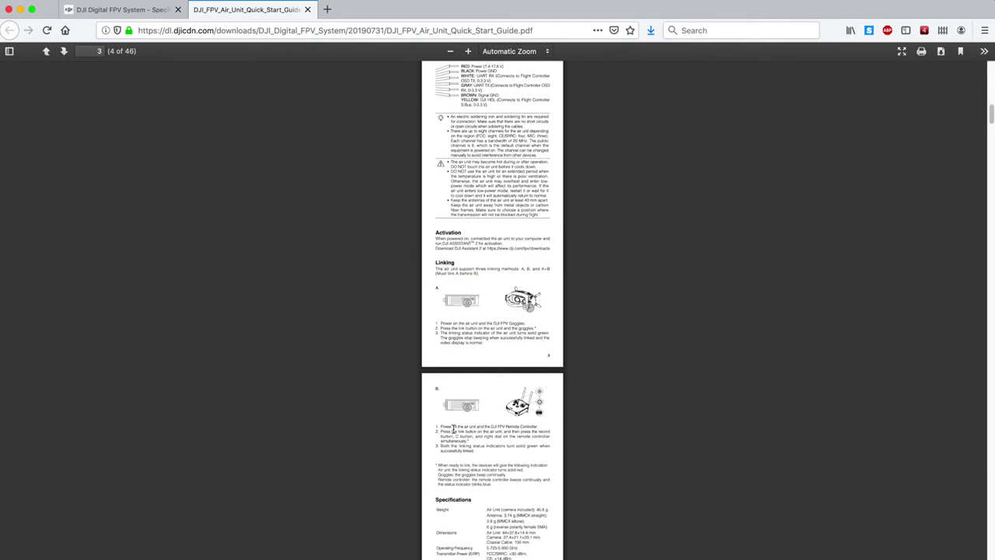
pyautogui.scroll(-2, 452, 429)
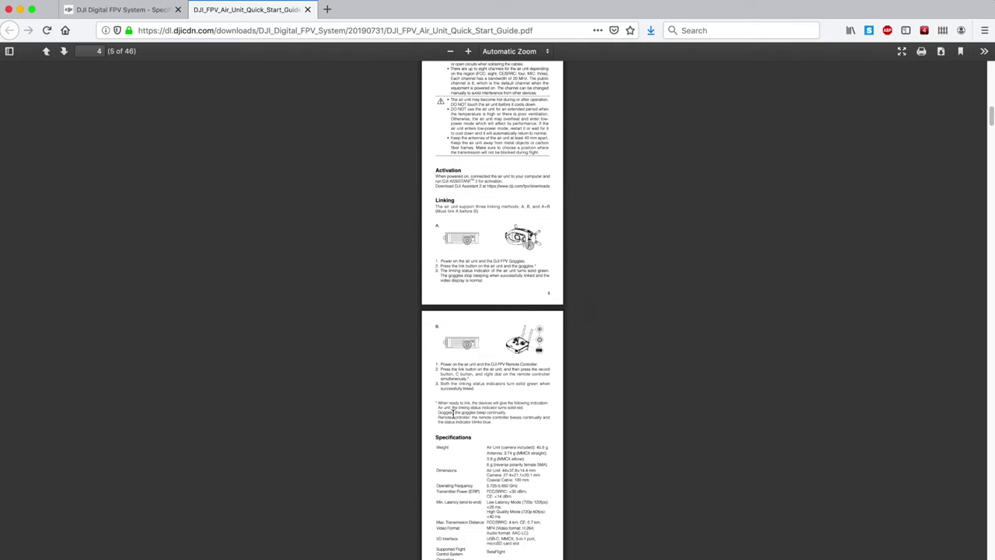
pyautogui.scroll(-2, 458, 405)
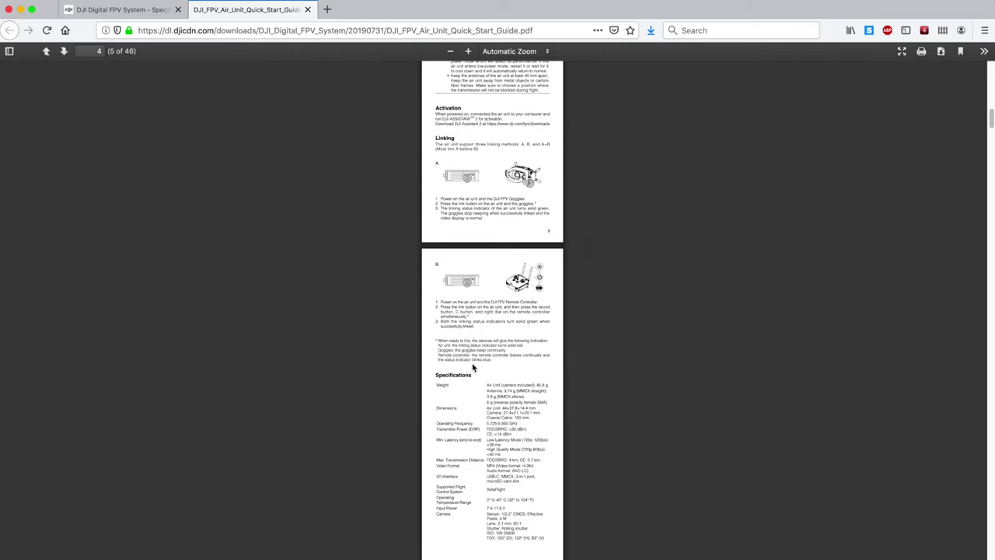
pyautogui.scroll(-1, 471, 367)
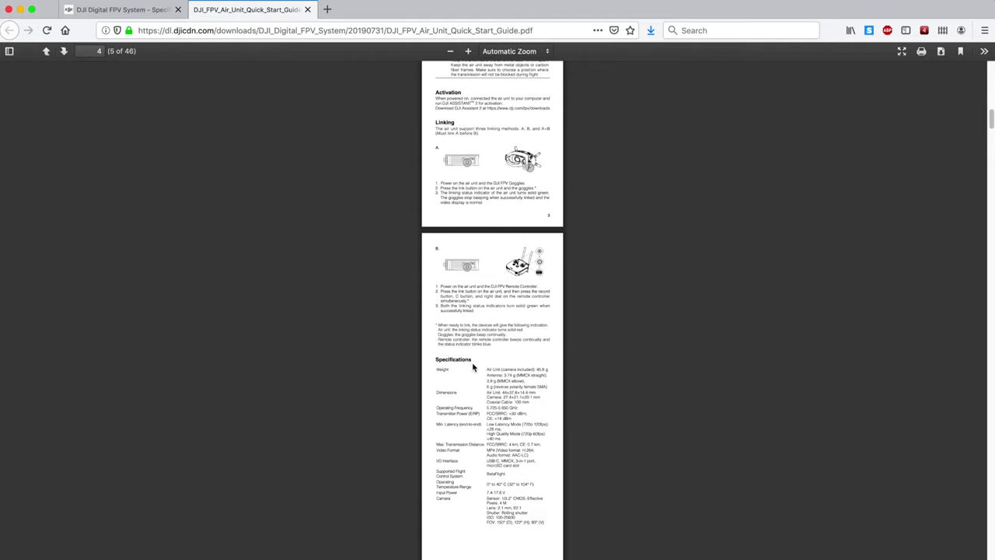
# - Switch to DJI Assistant 2 (DJI FPV series) and check the current version in the firmware list
pyautogui.press('super+Tab')
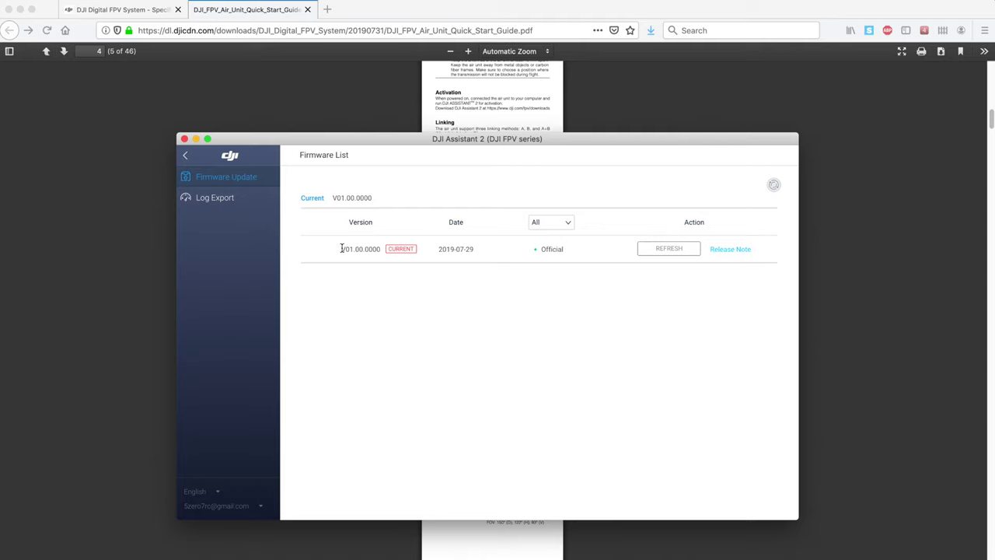
pyautogui.click(373, 249)
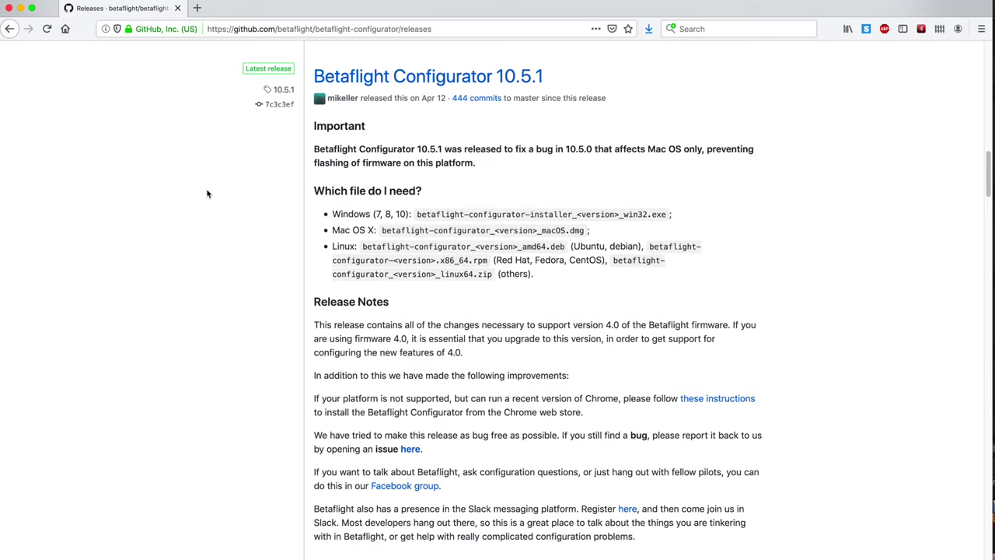
# - Open the Betaflight Configurator 10.5.1 release page on GitHub and look through its notes on which installer file to use
pyautogui.click(476, 33)
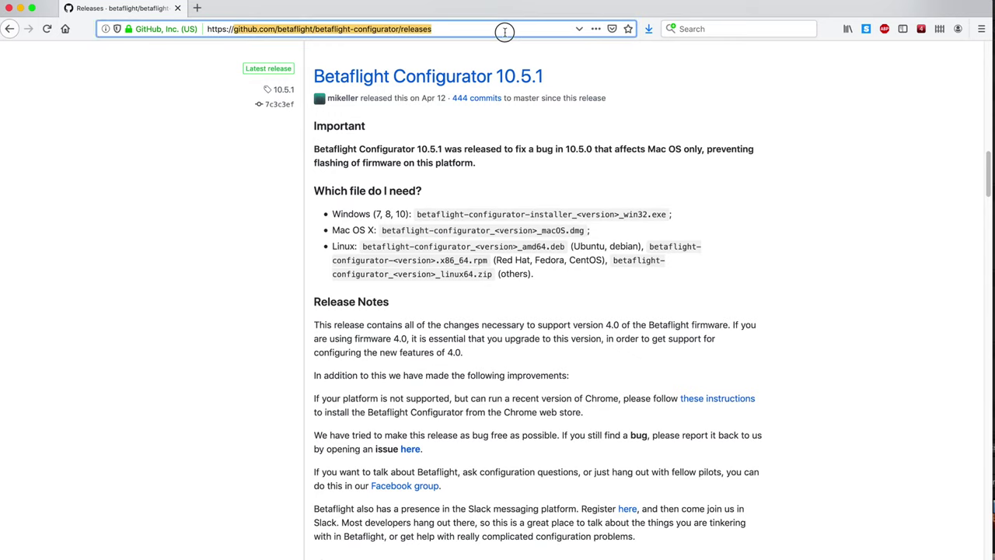
pyautogui.click(451, 82)
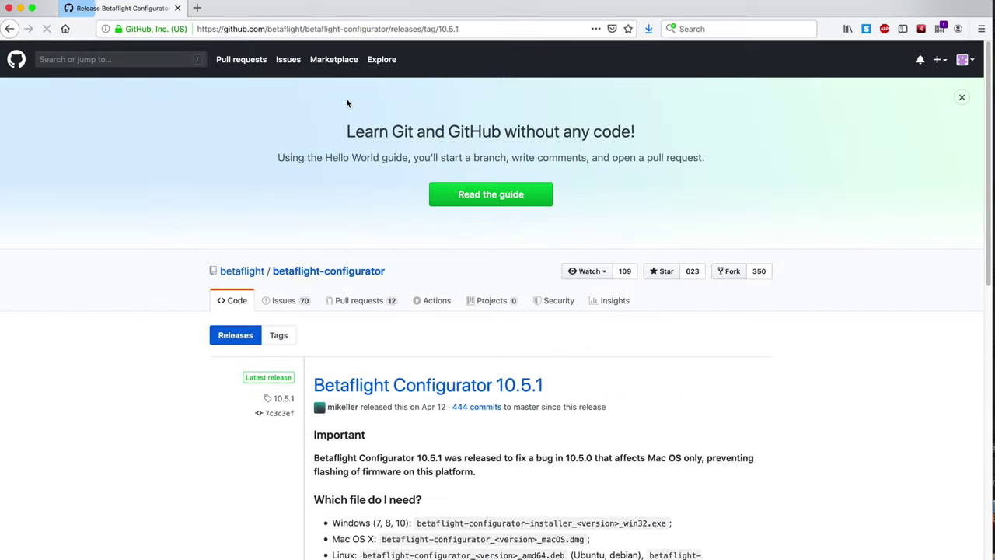
pyautogui.scroll(-3, 580, 378)
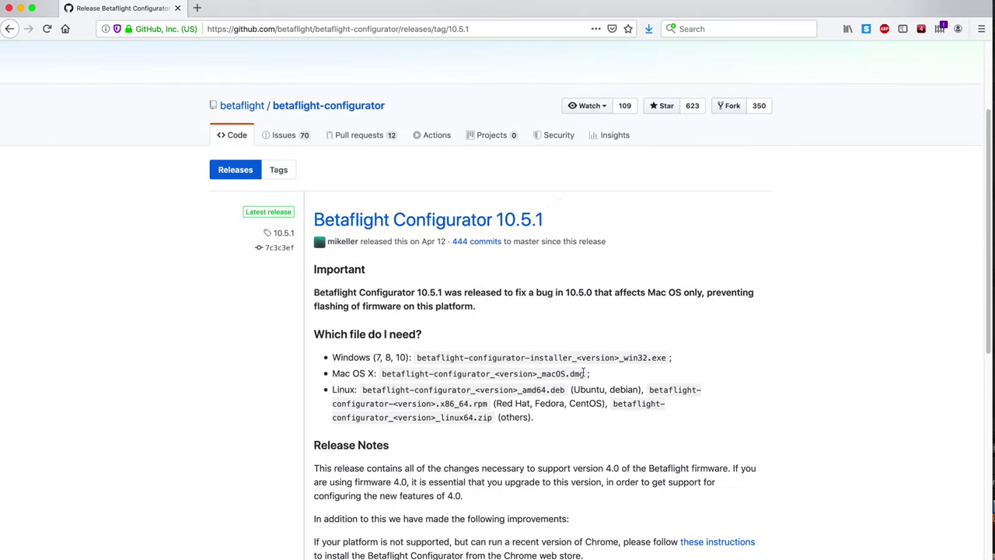
pyautogui.scroll(-10, 581, 376)
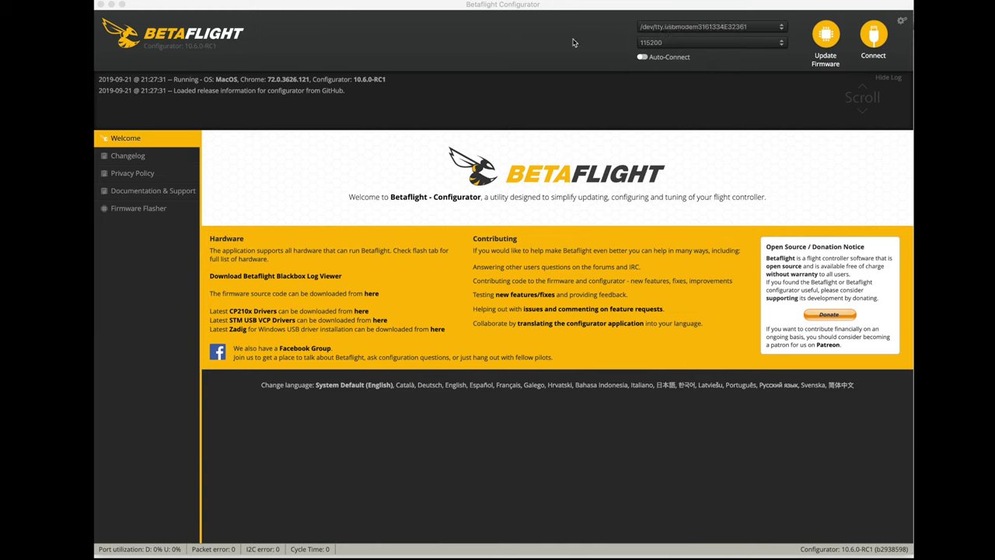
# - Choose the flight controller's /dev/tty.usbmodem serial port in Betaflight Configurator and connect to the board
pyautogui.click(748, 31)
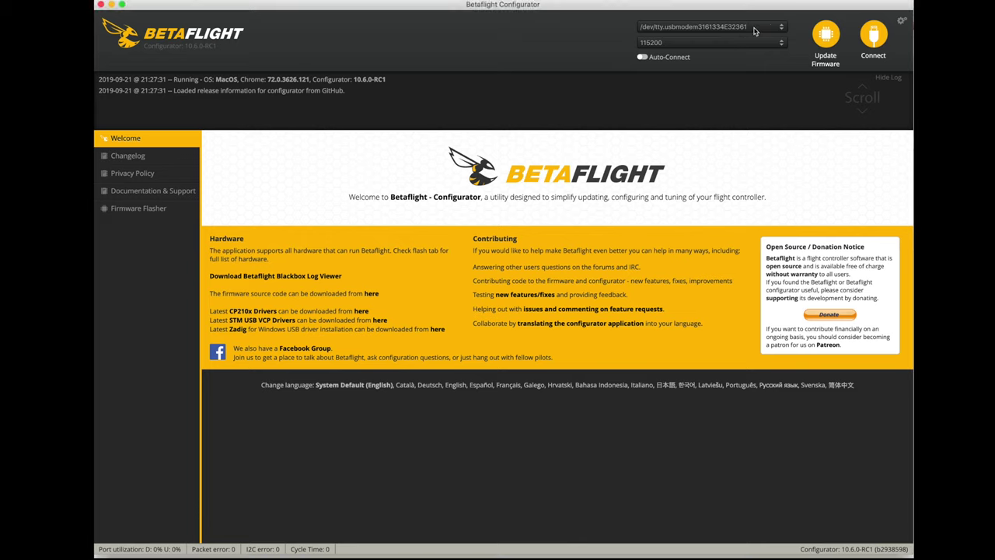
pyautogui.click(753, 30)
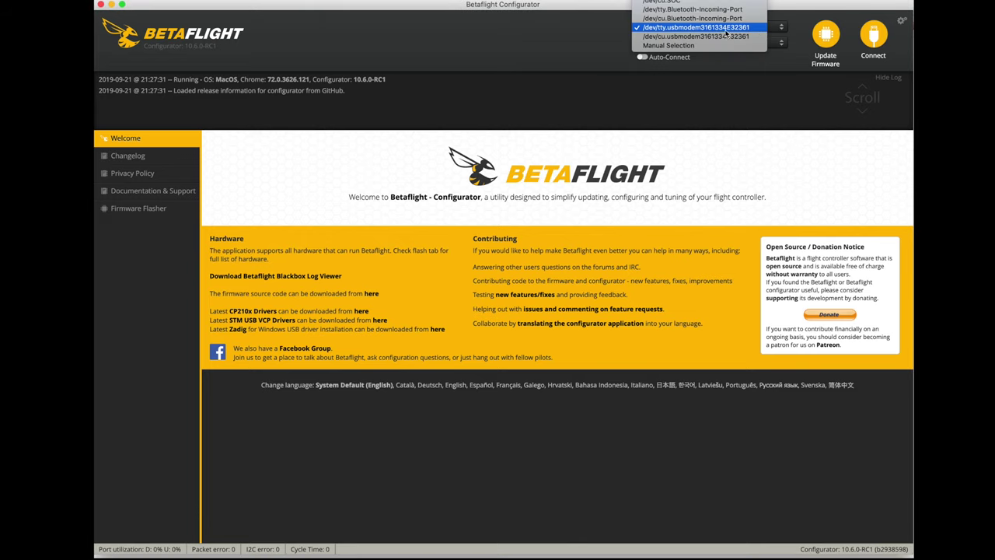
pyautogui.click(727, 31)
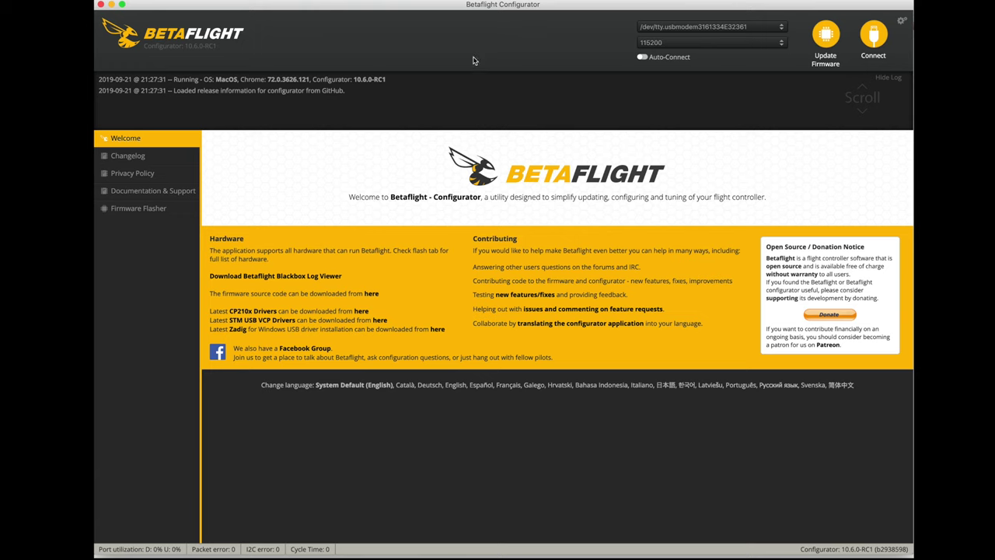
pyautogui.click(873, 43)
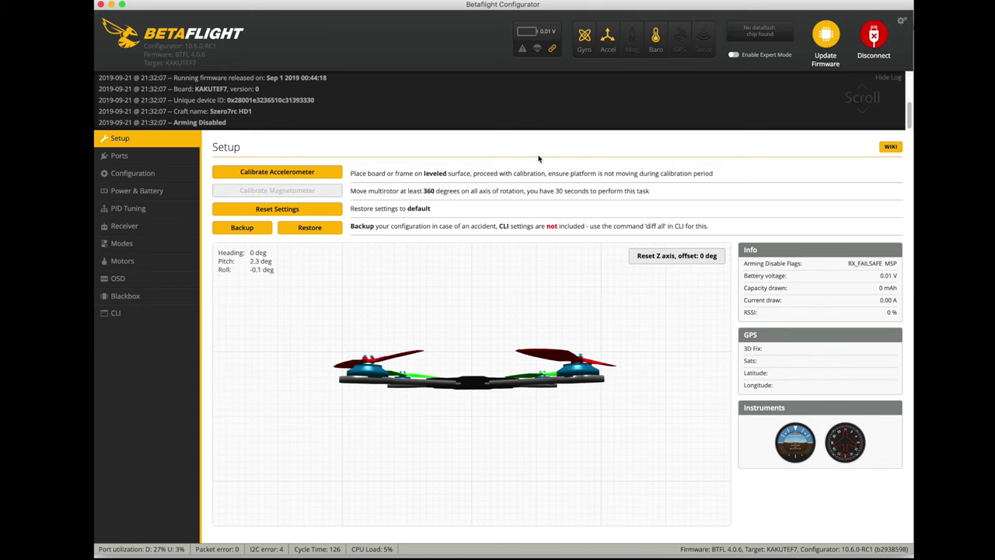
# - Open the motor test settings and enable motor control by accepting the propellers-removed risk notice
pyautogui.click(174, 263)
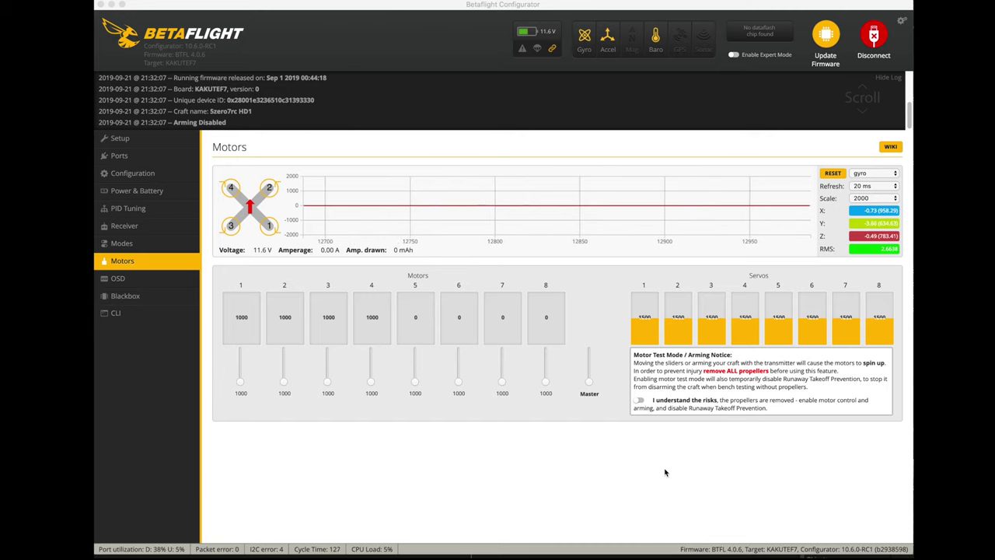
pyautogui.click(782, 406)
pyautogui.click(638, 401)
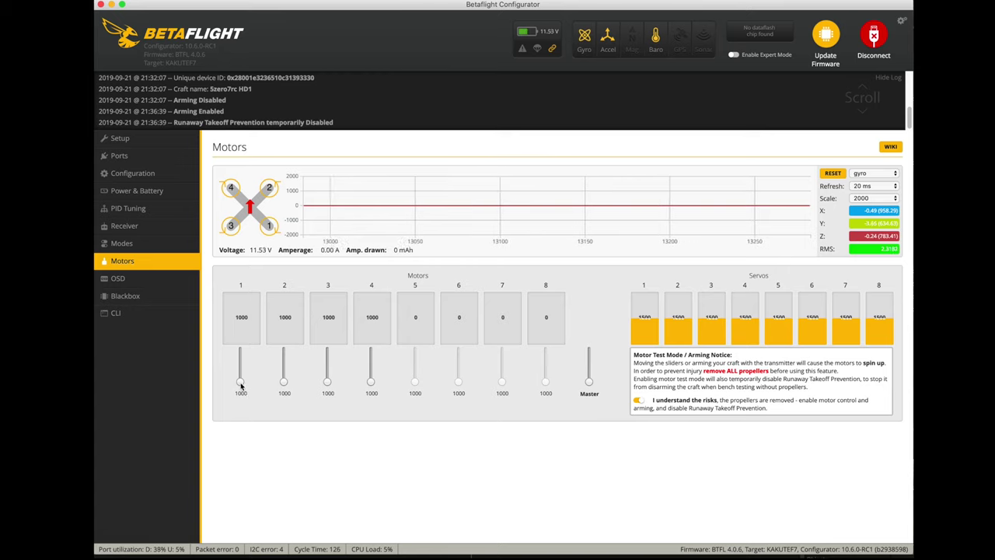
# - Test motors 1 to 4 one after another using their individual throttle sliders
pyautogui.moveTo(241, 386); pyautogui.dragTo(241, 381)
pyautogui.click(241, 383)
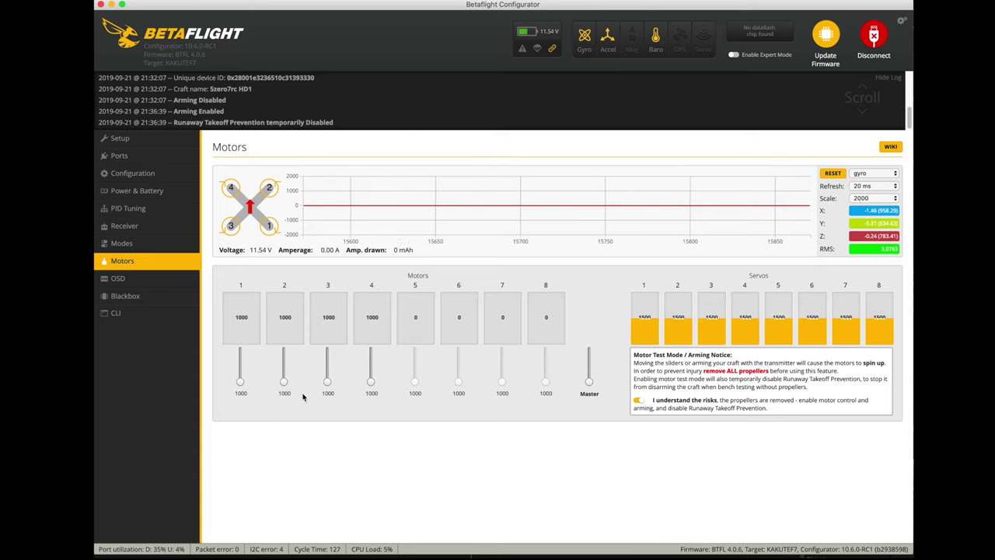
pyautogui.click(285, 381)
pyautogui.moveTo(285, 381); pyautogui.dragTo(370, 388)
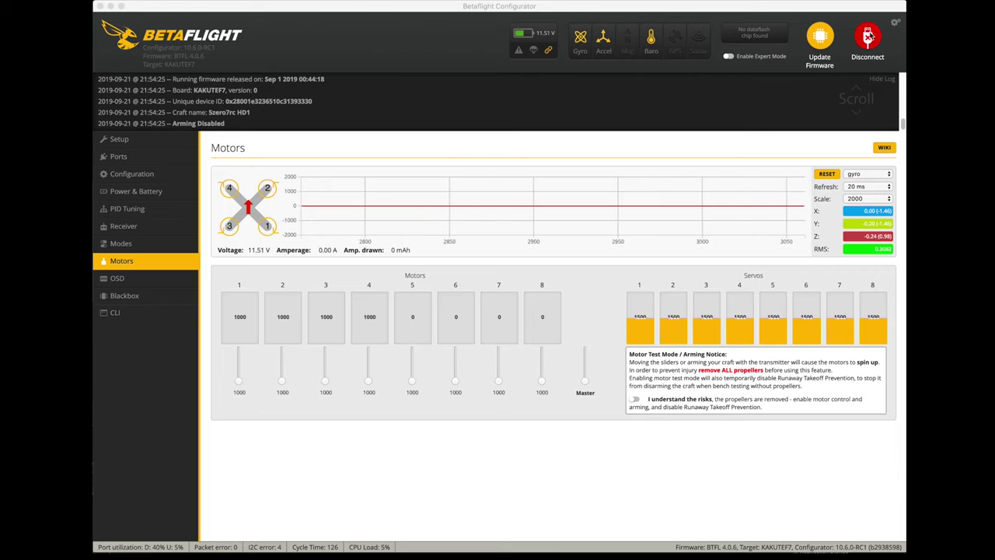
# - Disconnect the board from Betaflight, connect to it in BLHeliSuite32xm, and check for multiple ESCs so their setup is read
pyautogui.click(868, 36)
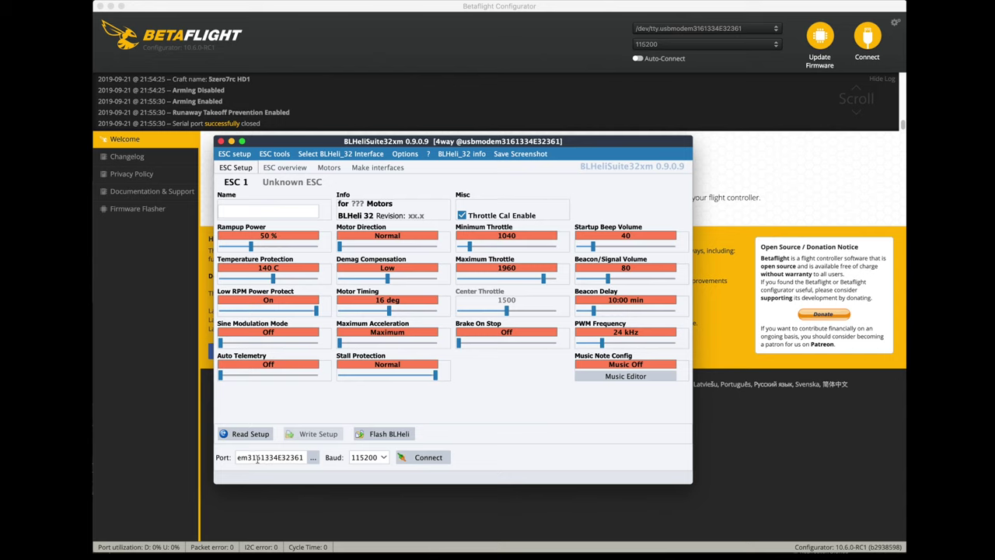
pyautogui.click(427, 458)
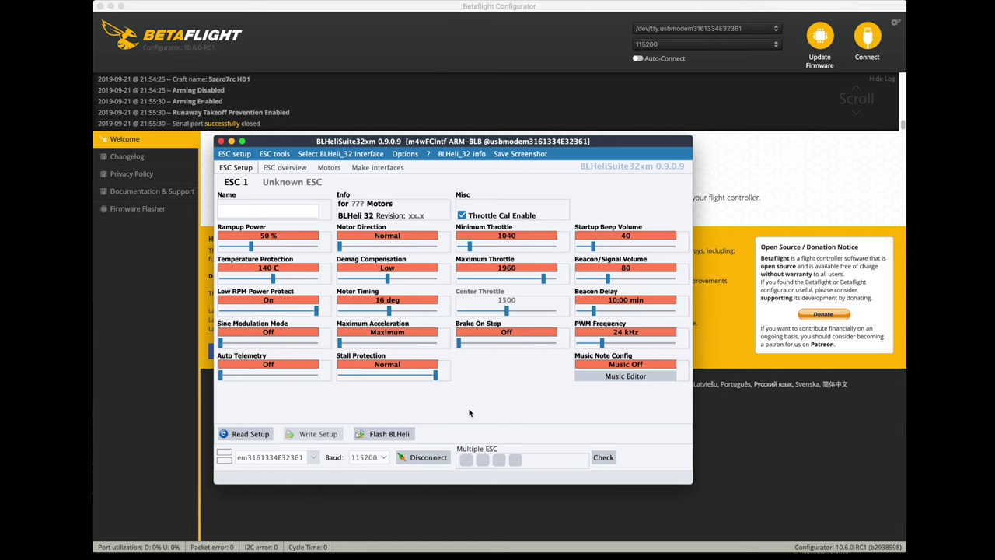
pyautogui.click(603, 457)
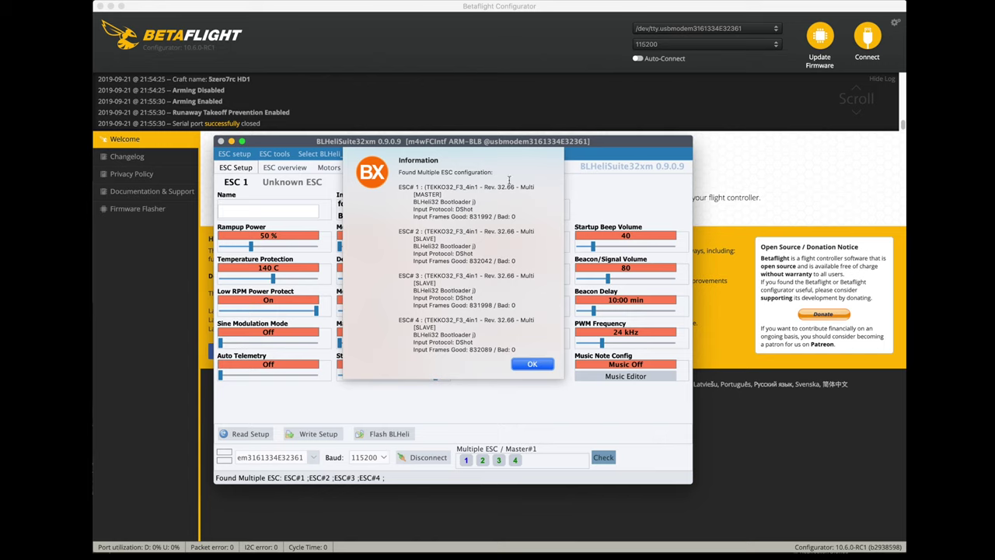
pyautogui.click(531, 365)
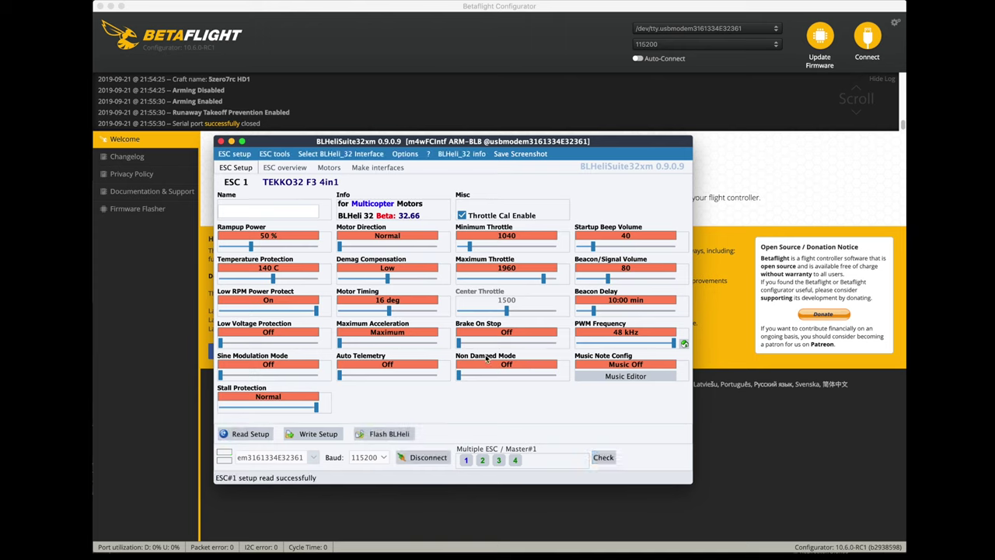
# - Select only ESC 1, set its motor direction to Reversed, and write the setup to the ESC
pyautogui.click(483, 462)
pyautogui.click(514, 460)
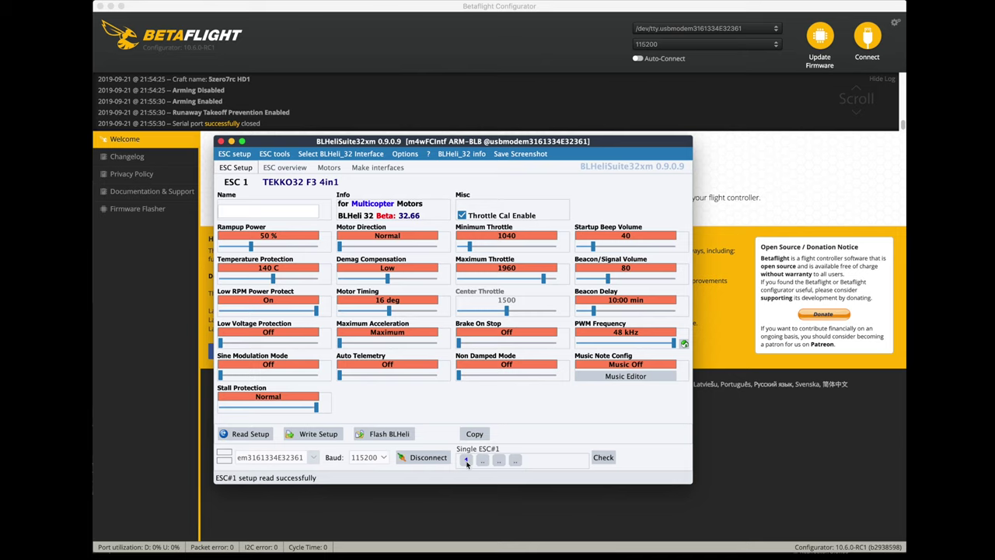
pyautogui.moveTo(388, 232)
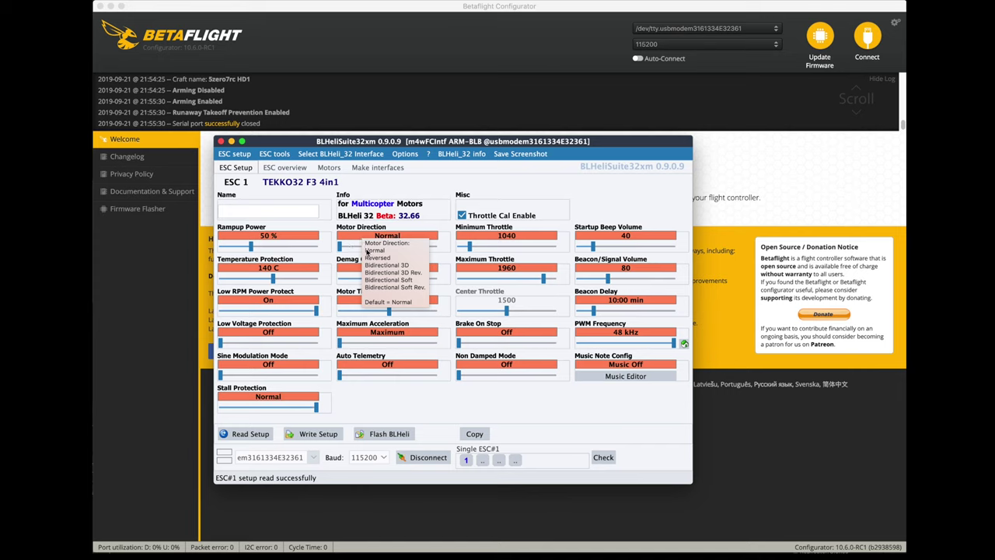
pyautogui.moveTo(342, 248); pyautogui.dragTo(357, 246)
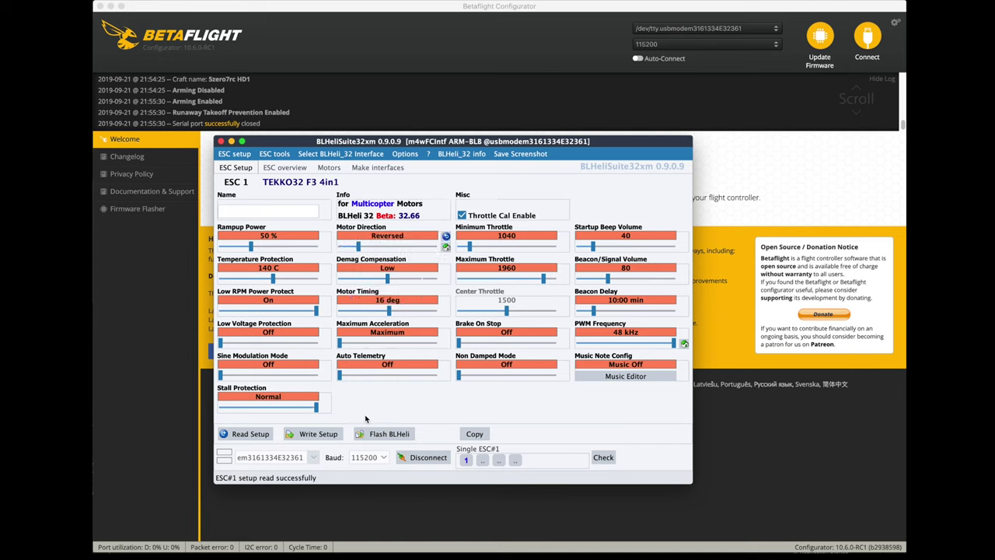
pyautogui.click(317, 437)
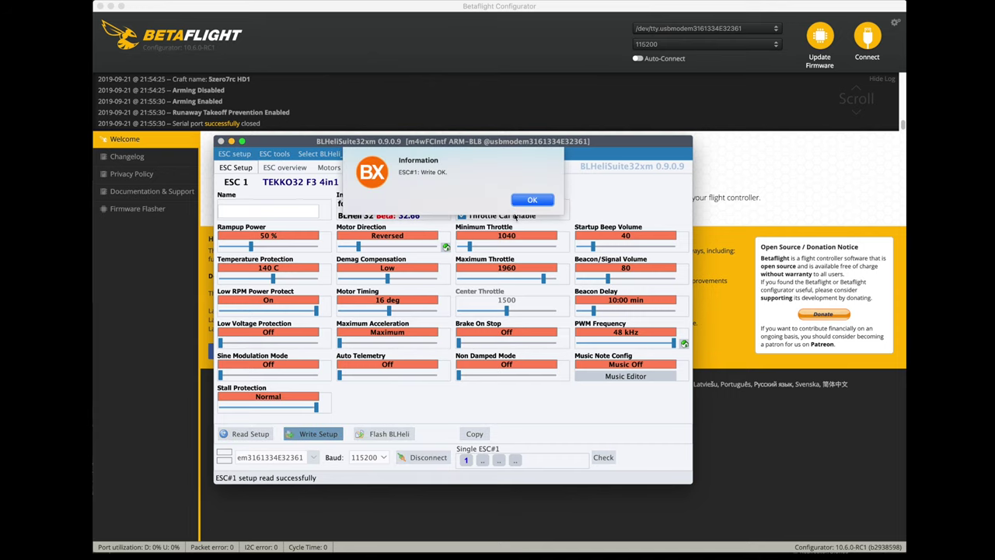
pyautogui.click(525, 200)
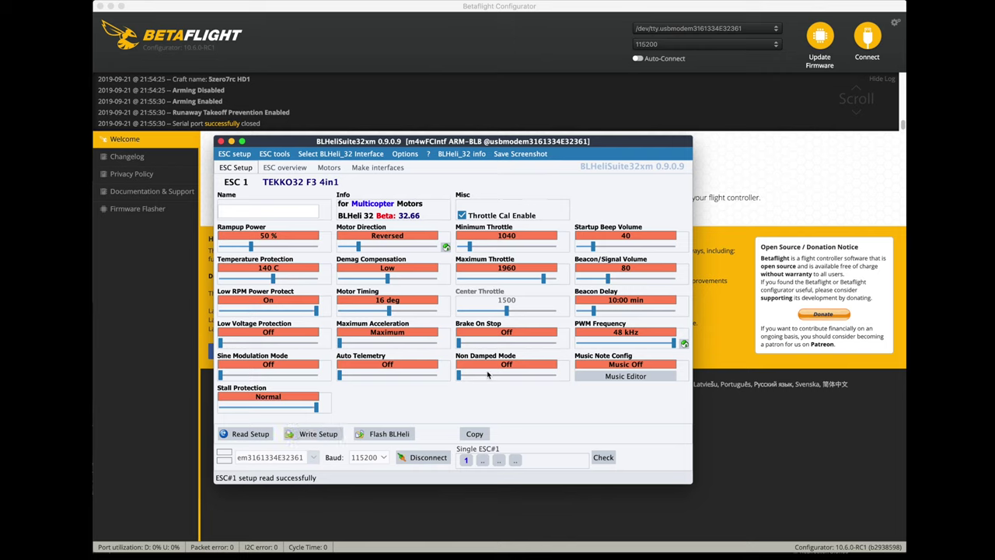
# - Switch the selection from ESC 1 to ESC 4, set its motor direction to Reversed and write the setup
pyautogui.click(467, 460)
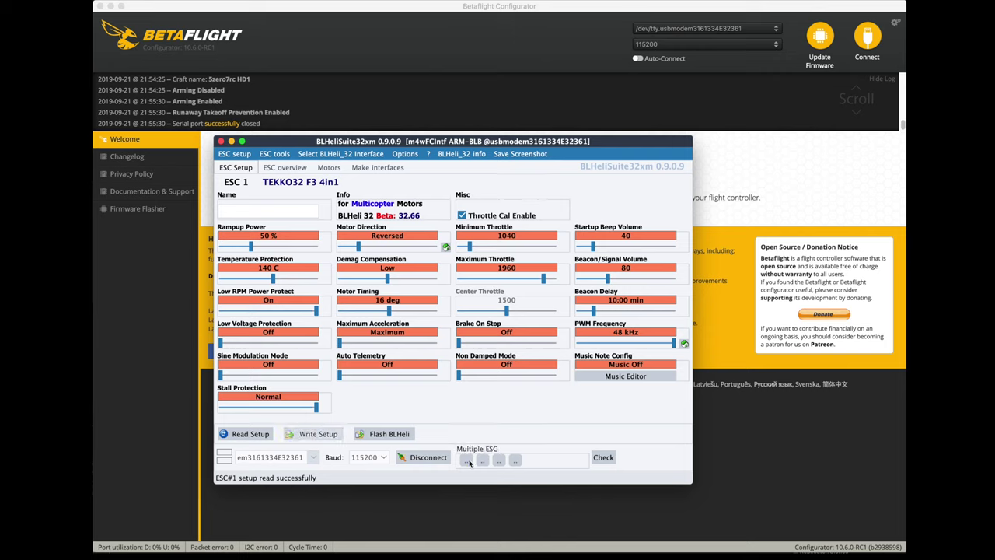
pyautogui.click(515, 460)
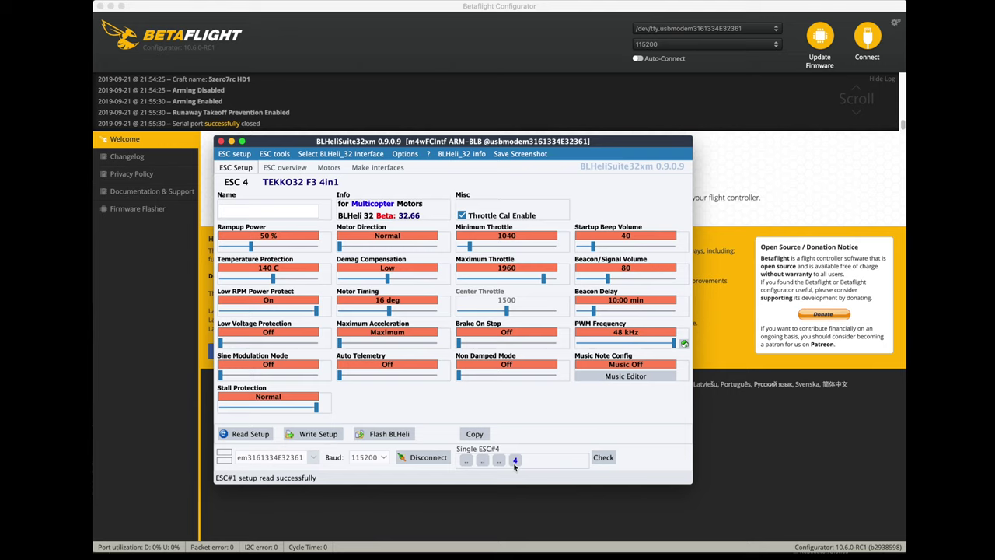
pyautogui.click(357, 246)
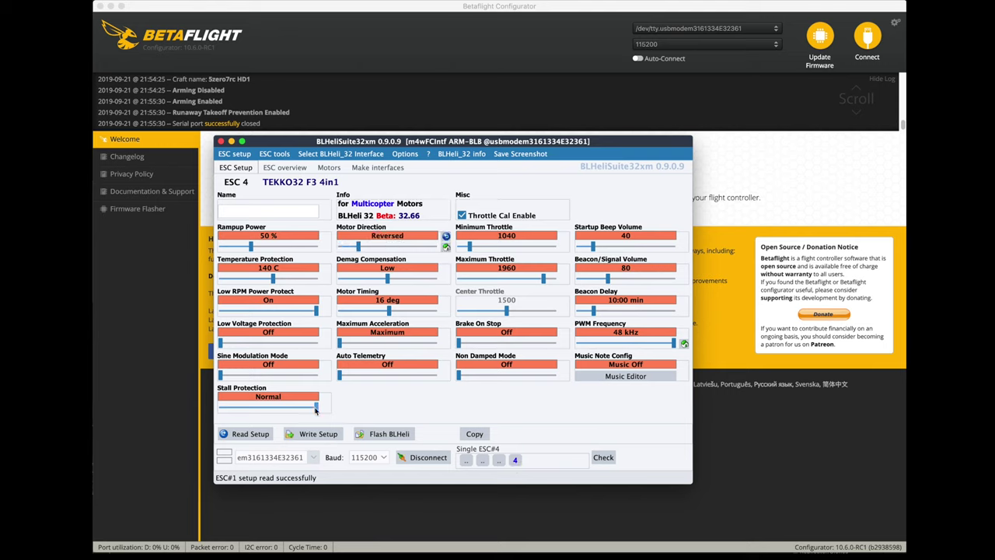
pyautogui.click(311, 434)
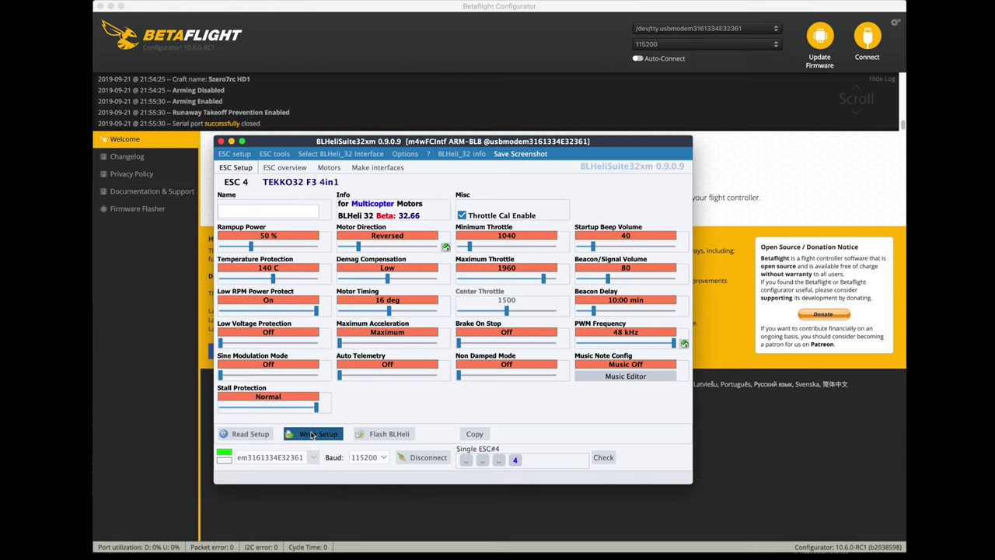
pyautogui.click(528, 201)
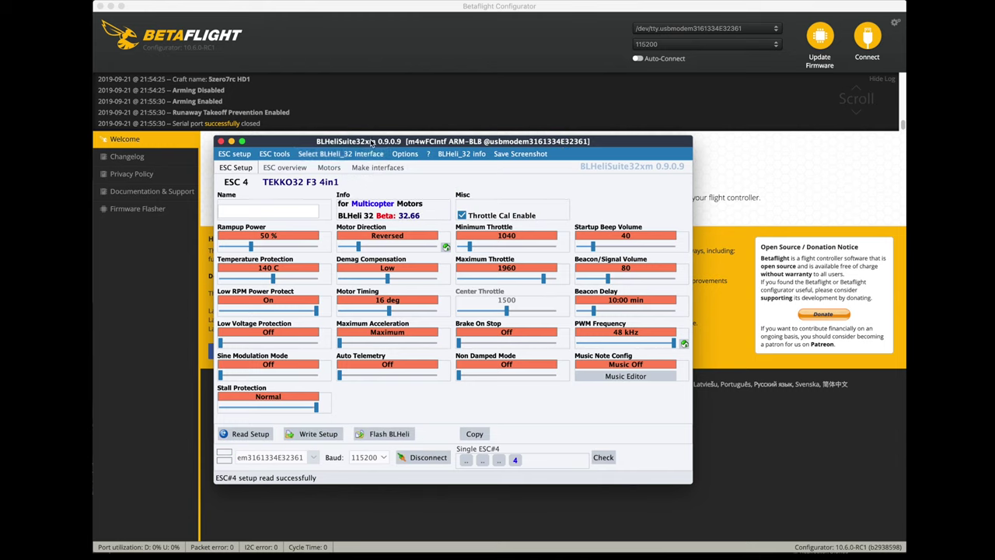
# - Check all four ESCs again and compare their motor directions and other settings in the ESC overview
pyautogui.click(603, 458)
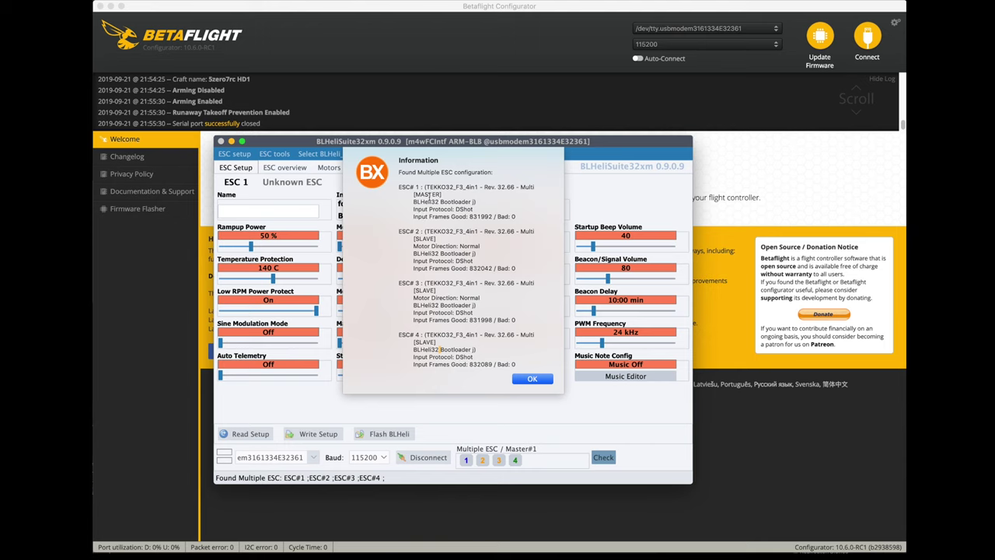
pyautogui.doubleClick(427, 194)
pyautogui.click(532, 379)
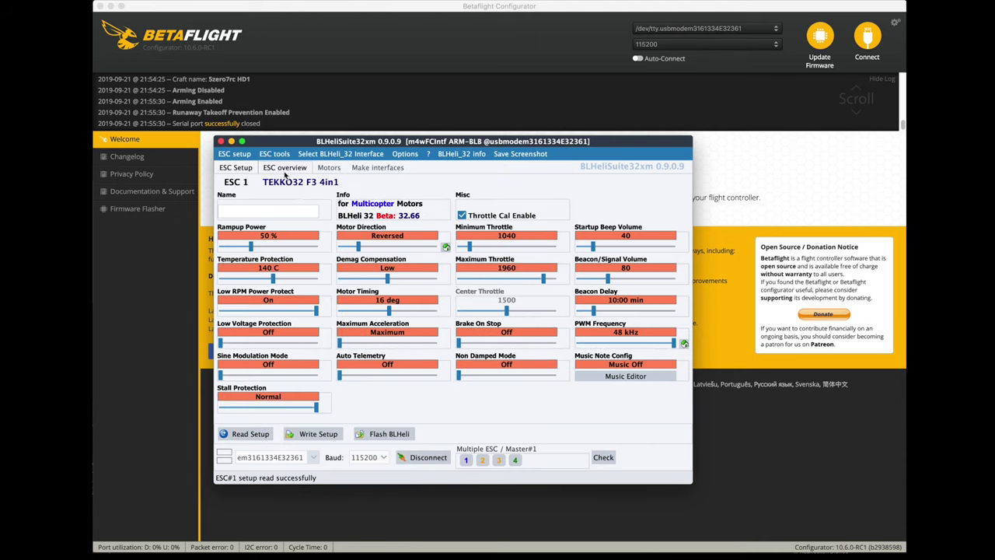
pyautogui.click(285, 170)
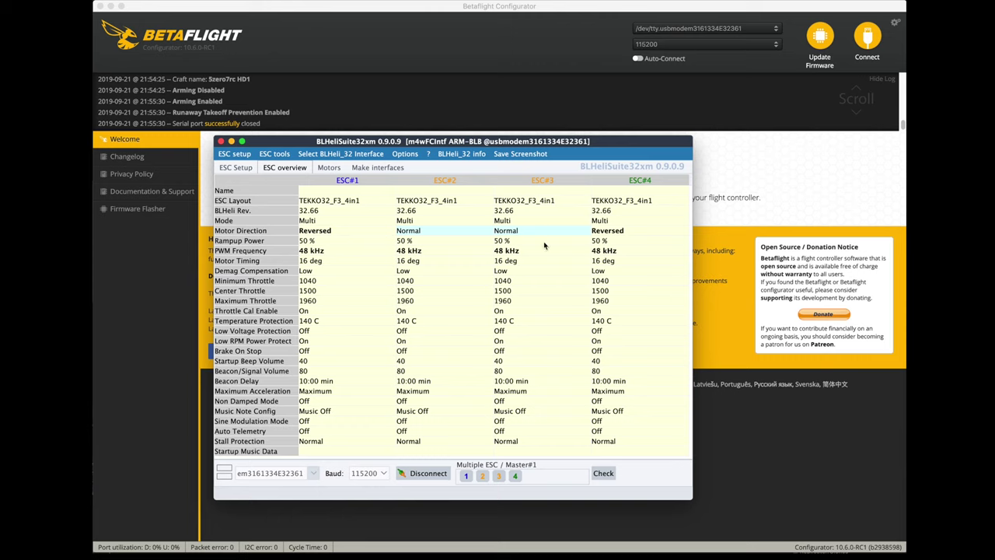
pyautogui.moveTo(618, 235)
pyautogui.moveTo(619, 398)
# - Enable motor control by accepting the propellers-removed risk notice, test motor 1 with its throttle slider, and close BLHeliSuite32xm
pyautogui.click(329, 168)
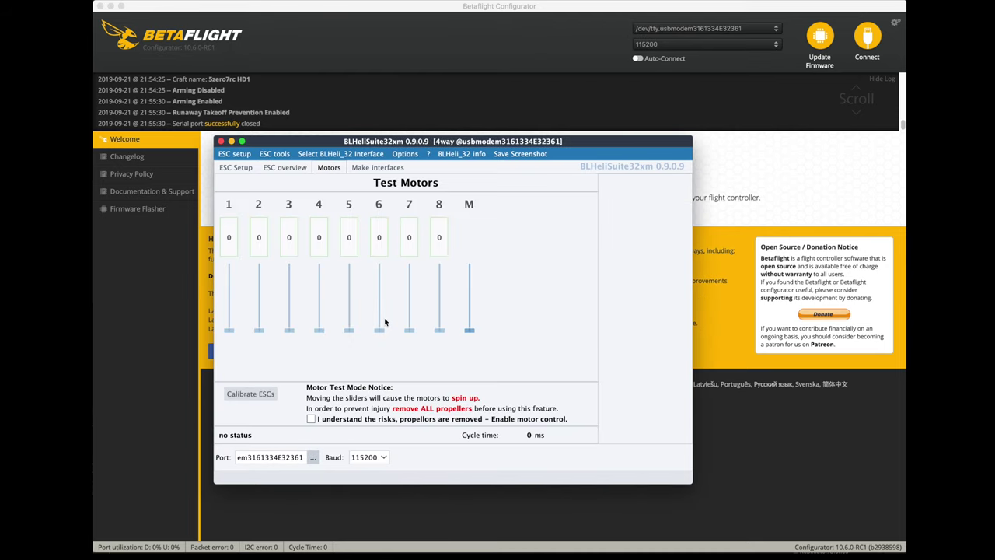
pyautogui.click(311, 419)
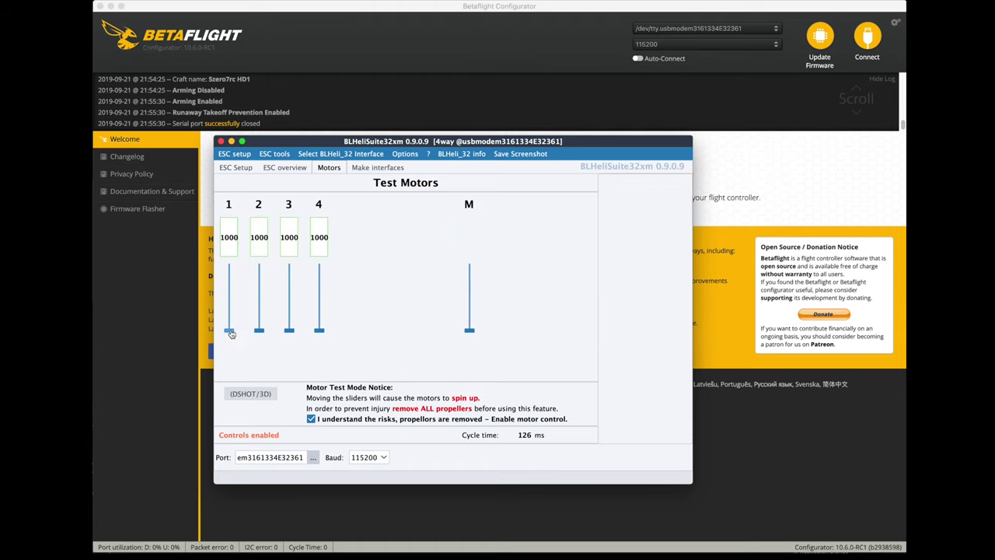
pyautogui.moveTo(231, 334); pyautogui.dragTo(233, 328)
pyautogui.moveTo(232, 329); pyautogui.dragTo(231, 332)
pyautogui.click(220, 141)
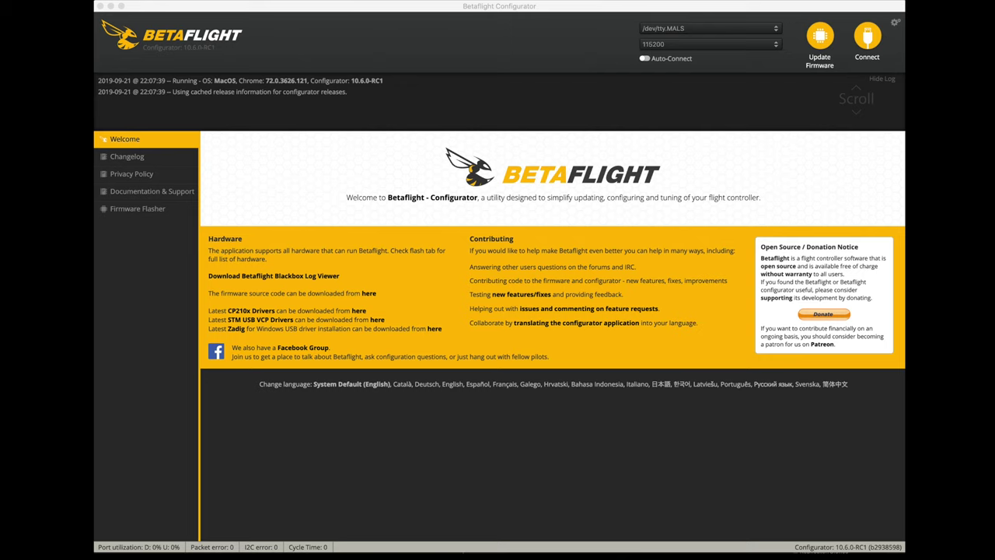
# - Switch to Betaflight Configurator, connect to the flight controller, and run "dump all" in the CLI
pyautogui.click(593, 45)
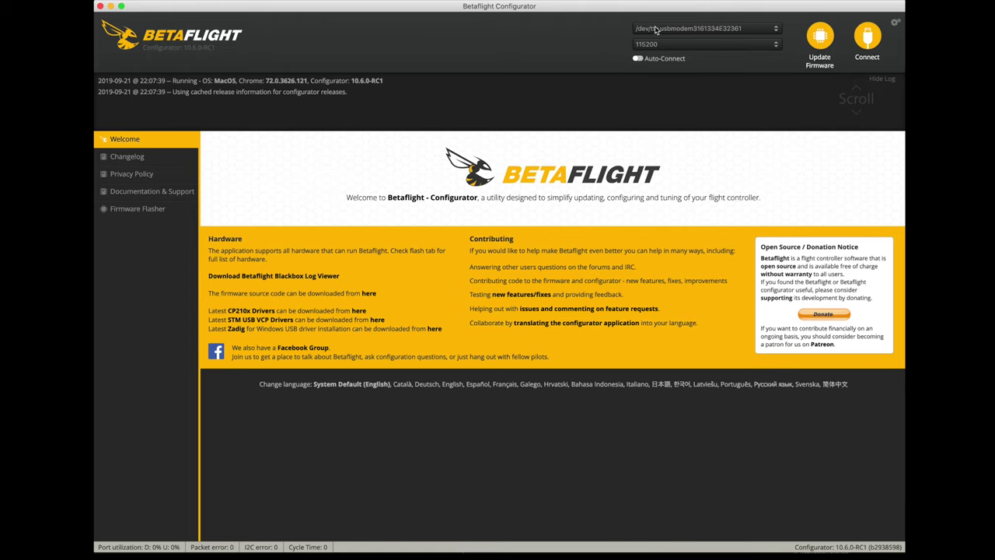
pyautogui.click(867, 39)
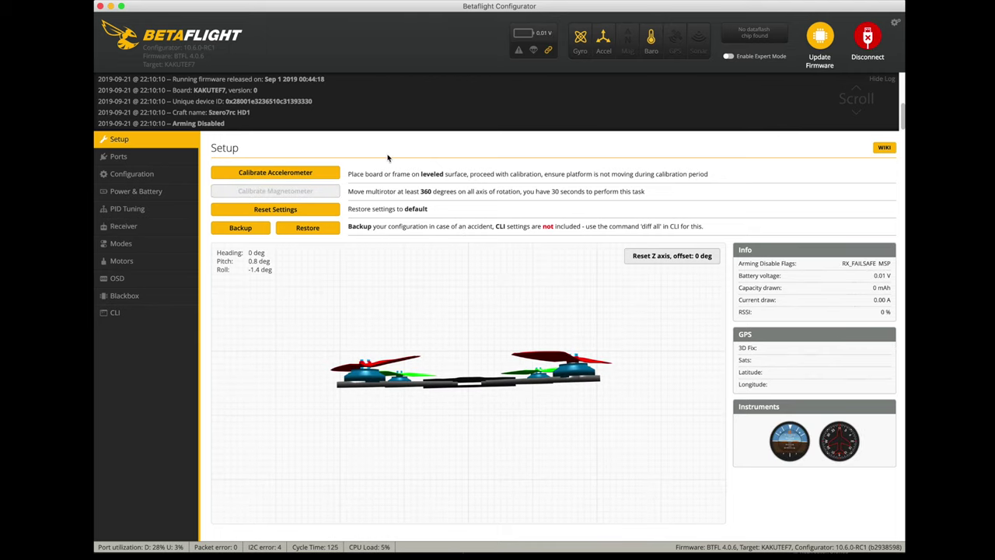
pyautogui.click(156, 318)
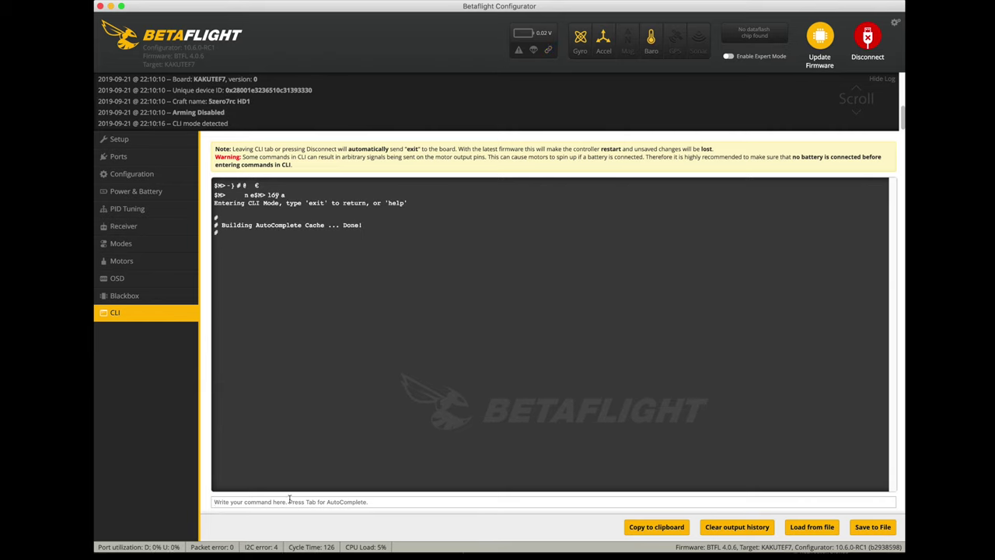
pyautogui.write('dump all')
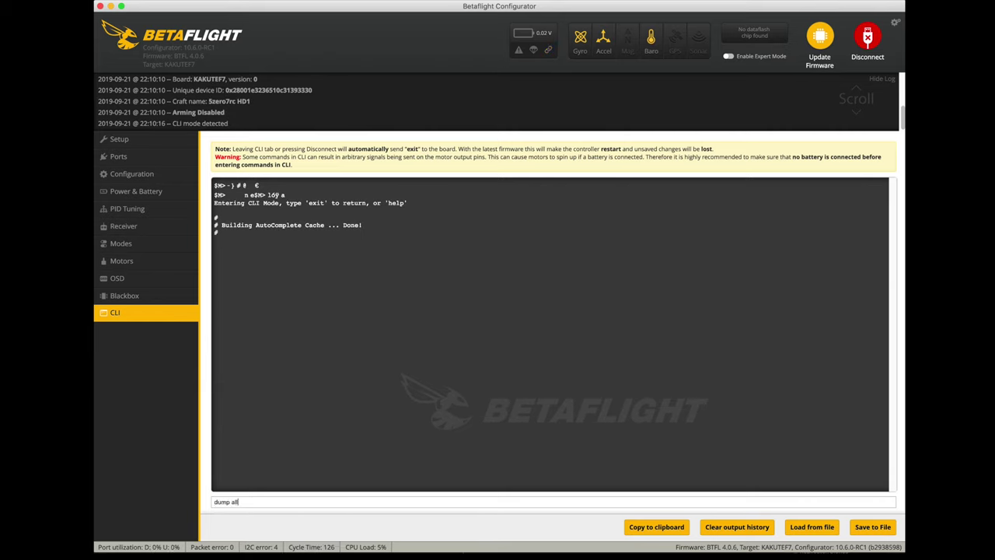
pyautogui.press('Return')
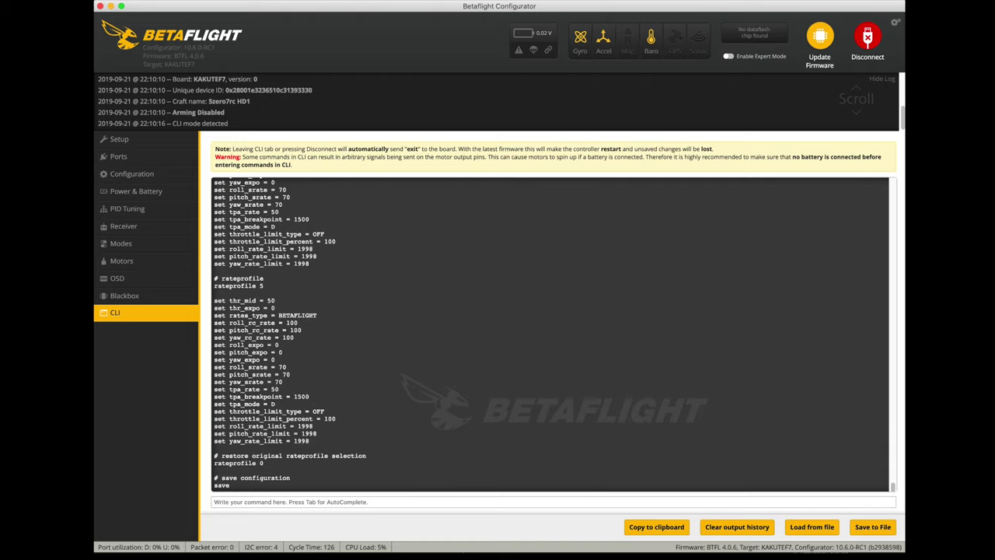
# - Run "diff all" in the CLI and save the output to a TXT file in the kakuteF7 folder
pyautogui.write('diff all')
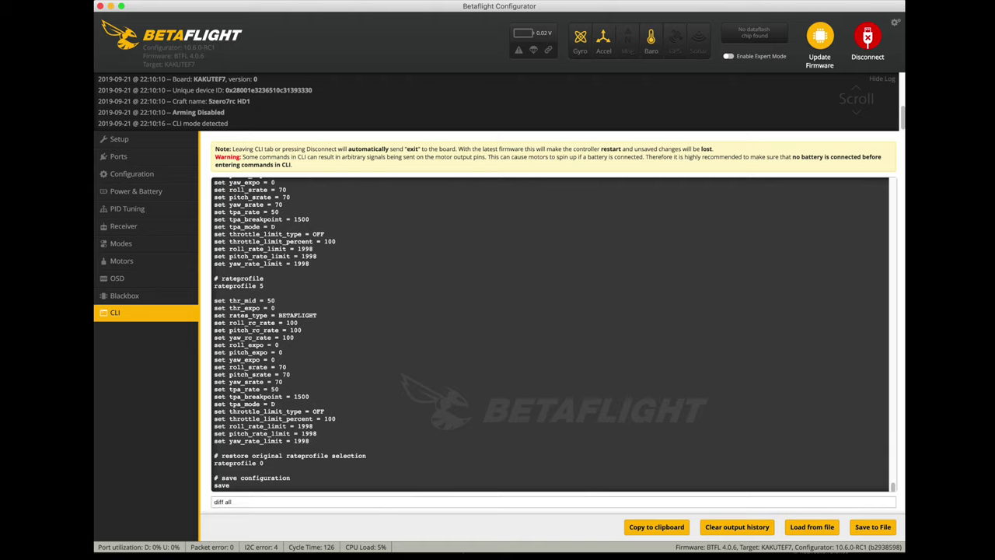
pyautogui.press('Return')
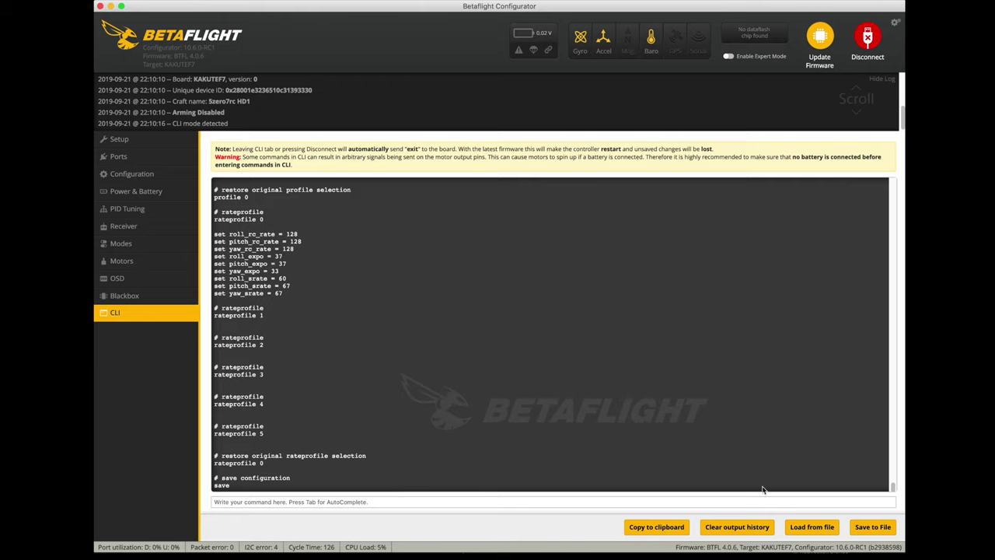
pyautogui.click(860, 530)
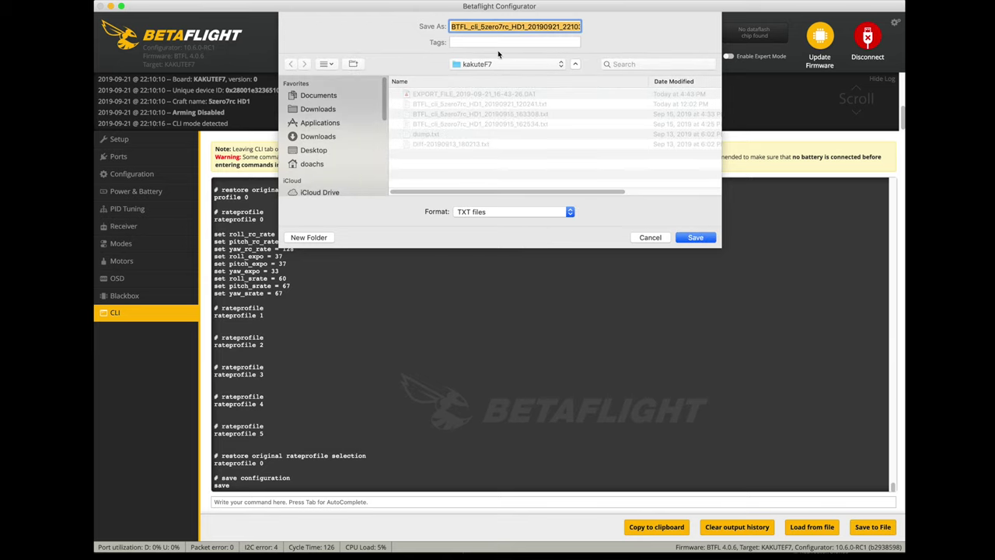
pyautogui.click(682, 239)
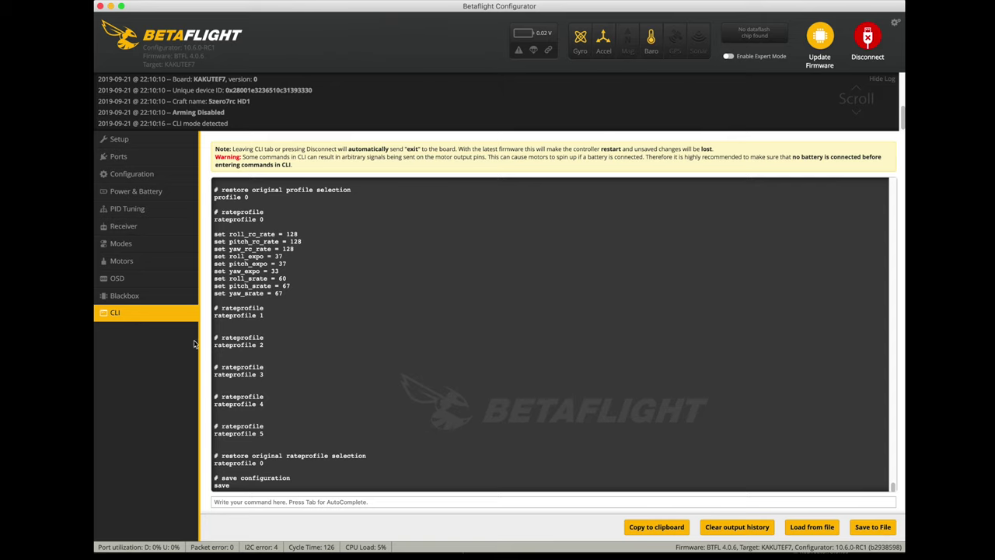
# - Exit the CLI, reconnect to the flight controller, and open its Ports settings to review the UART assignments
pyautogui.click(140, 146)
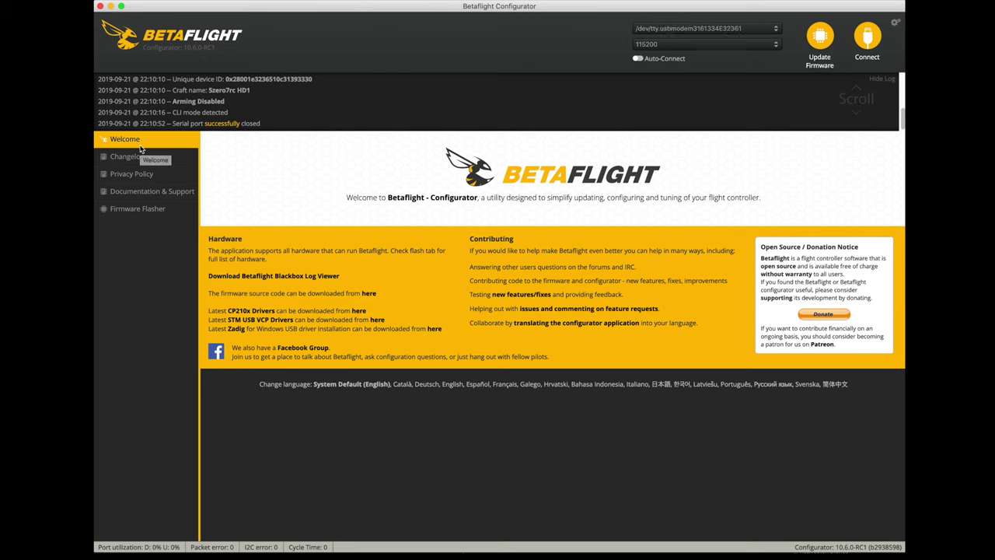
pyautogui.click(873, 38)
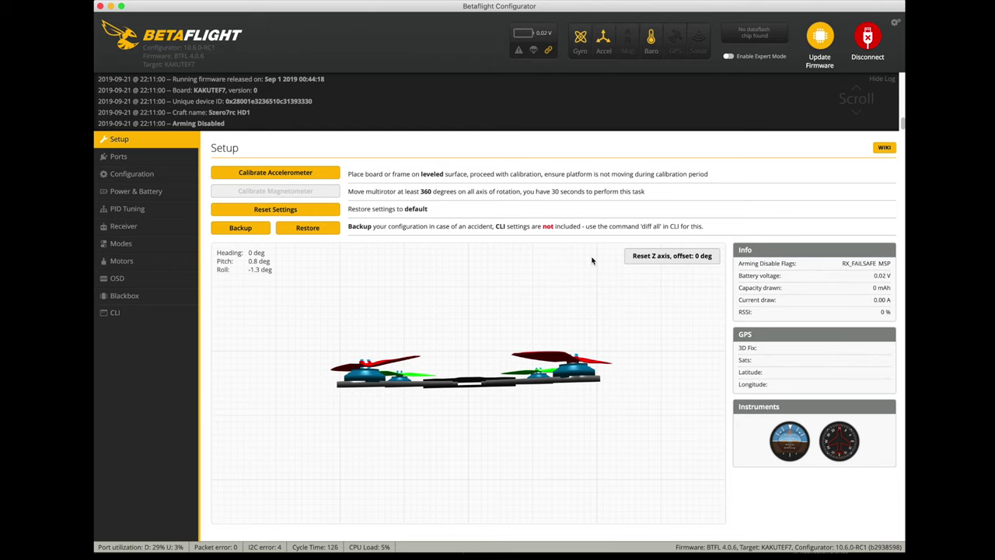
pyautogui.click(160, 164)
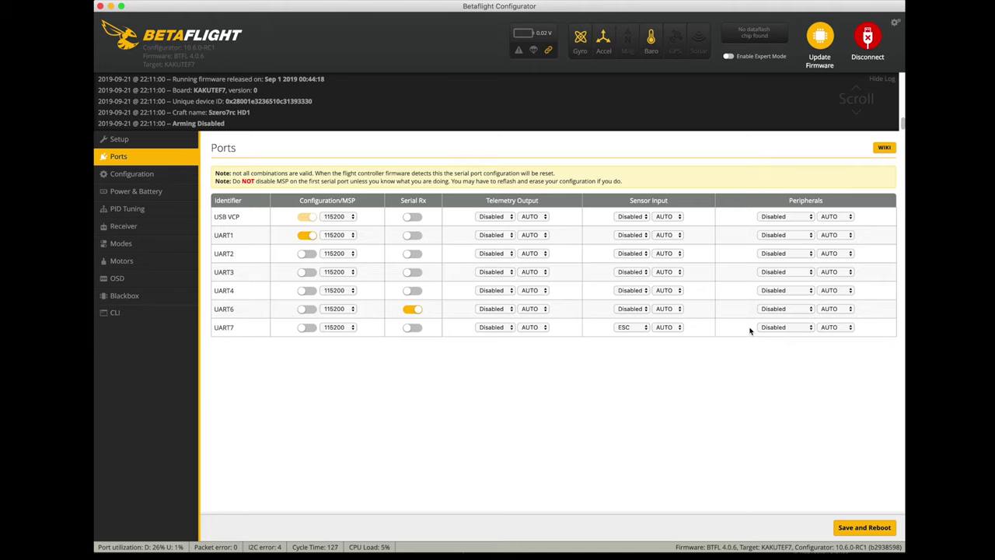
# - Review the Configuration settings, from mixer, ESC protocol and loop frequencies through craft name, receiver and other features to Dshot beacon and beeper options
pyautogui.click(160, 175)
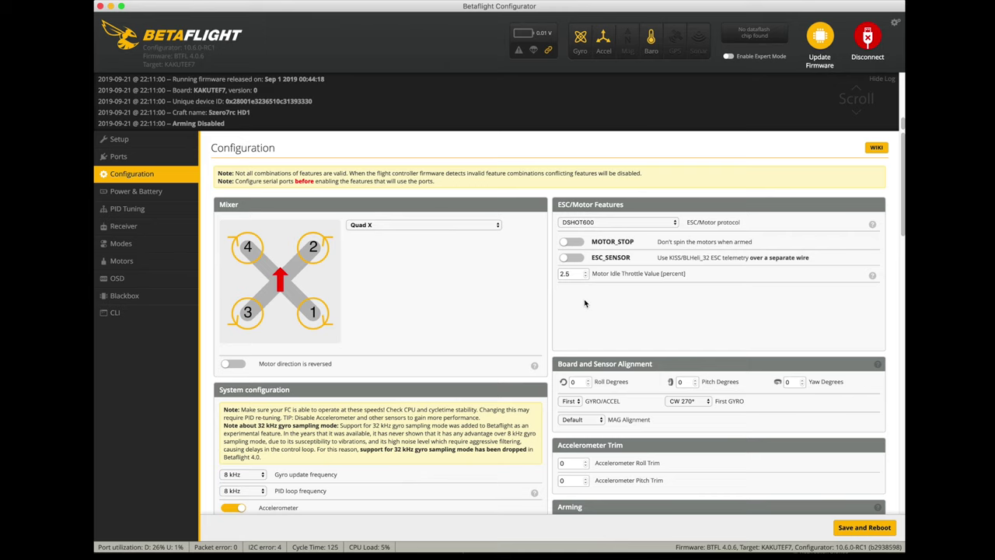
pyautogui.scroll(-3, 528, 288)
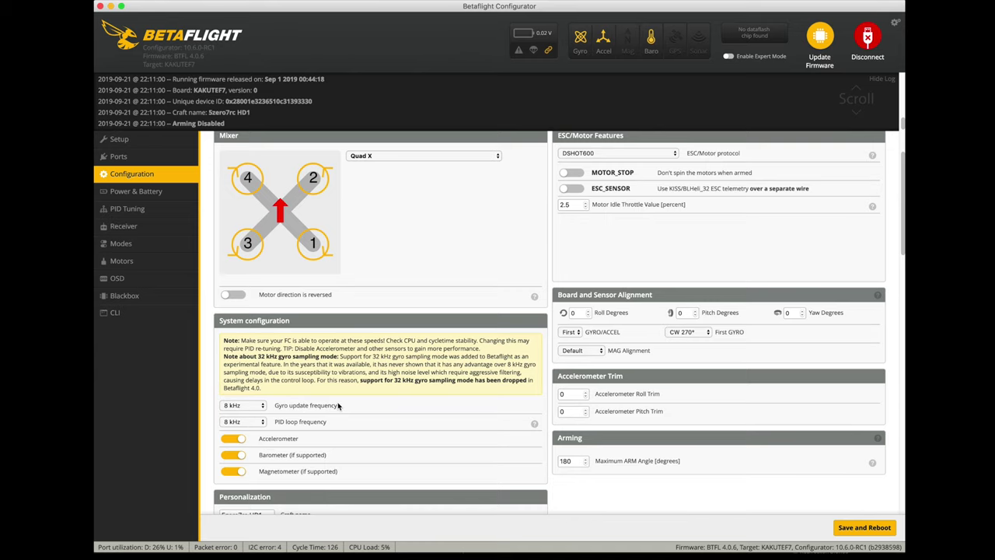
pyautogui.scroll(-6, 338, 405)
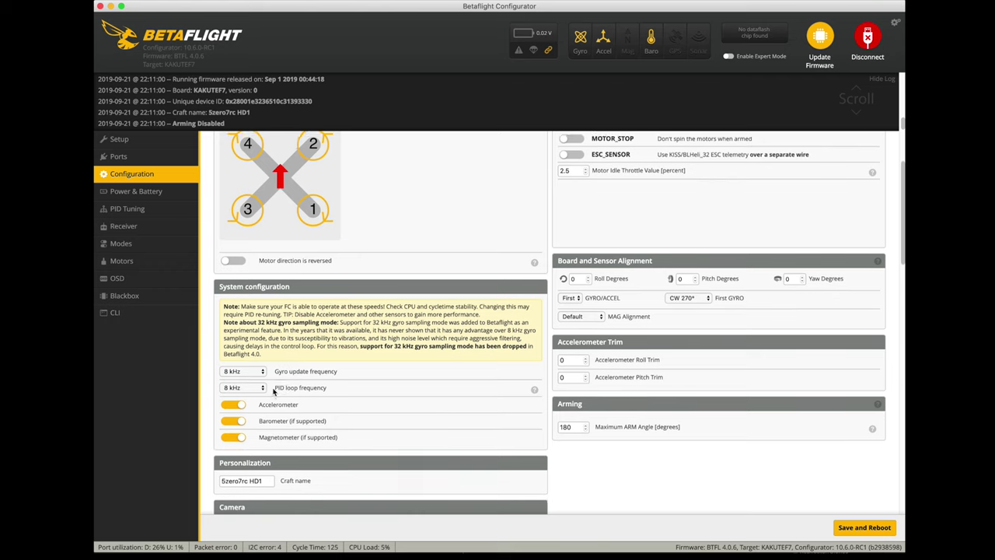
pyautogui.scroll(-5, 304, 373)
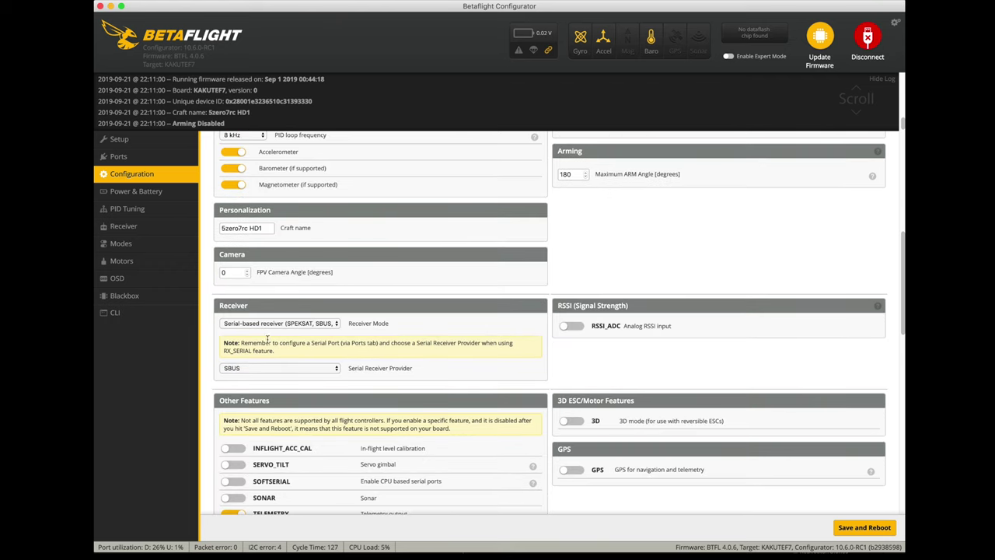
pyautogui.tripleClick(266, 227)
pyautogui.scroll(-5, 290, 331)
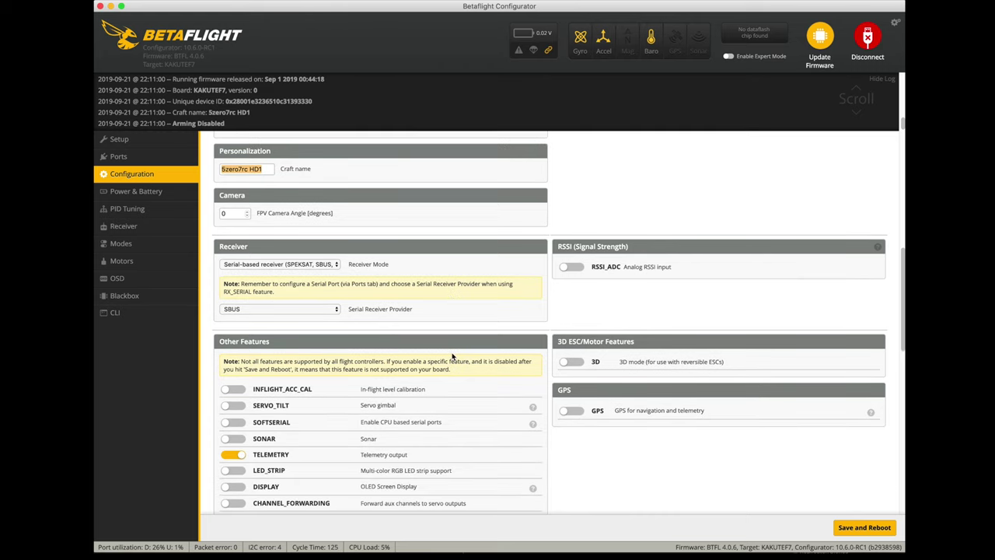
pyautogui.scroll(-7, 316, 333)
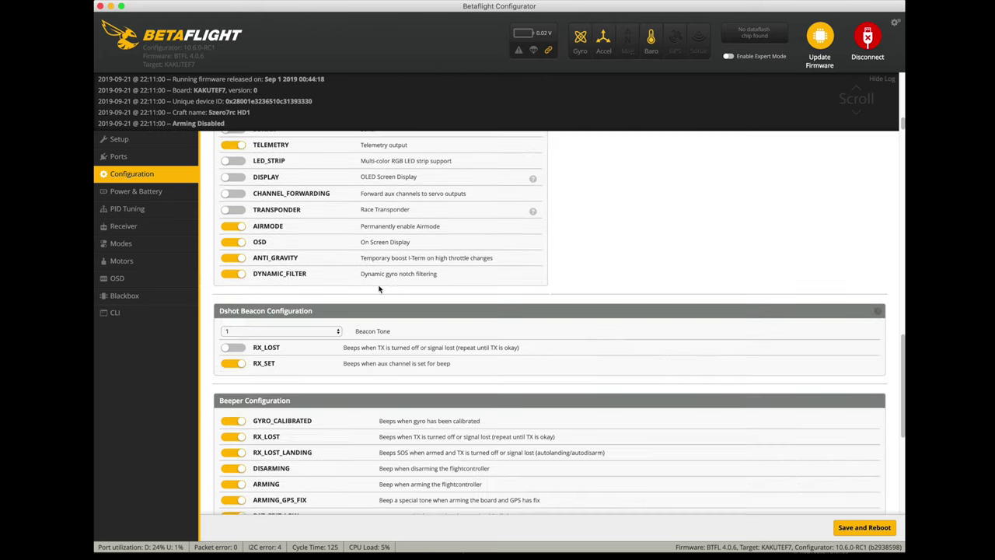
pyautogui.scroll(-4, 300, 255)
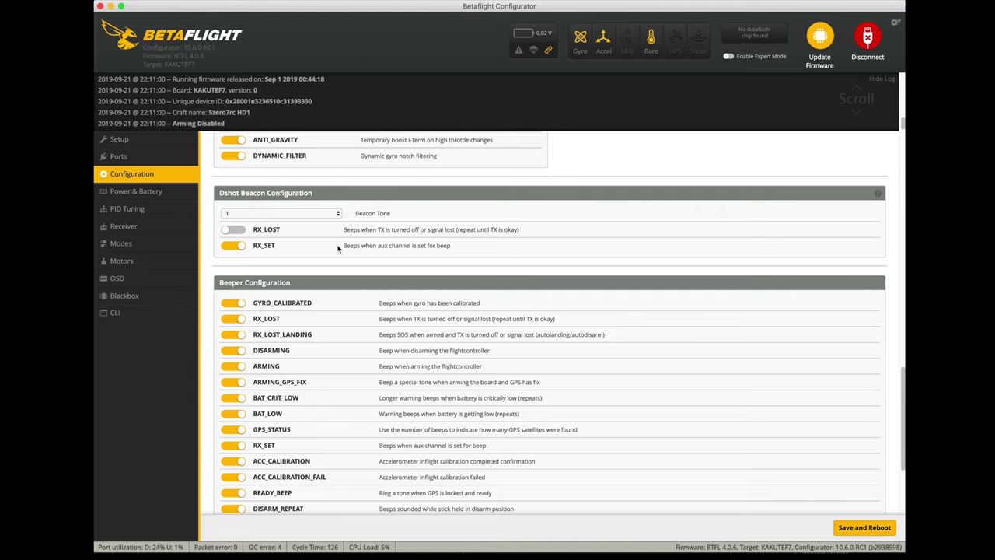
# - Review the Beeper Configuration options and the Power & Battery voltage and current meter settings
pyautogui.scroll(-1, 339, 248)
pyautogui.scroll(-1, 338, 247)
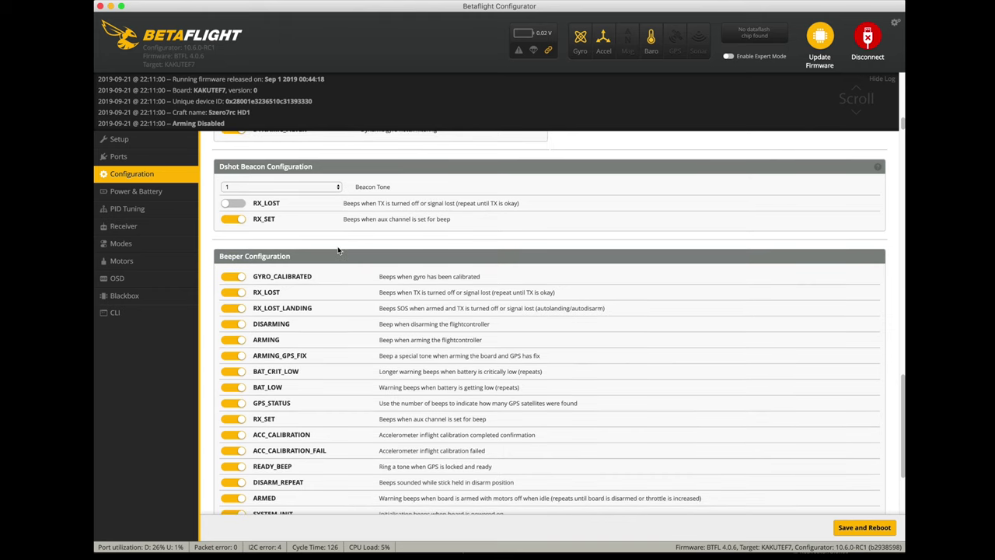
pyautogui.scroll(-10, 338, 251)
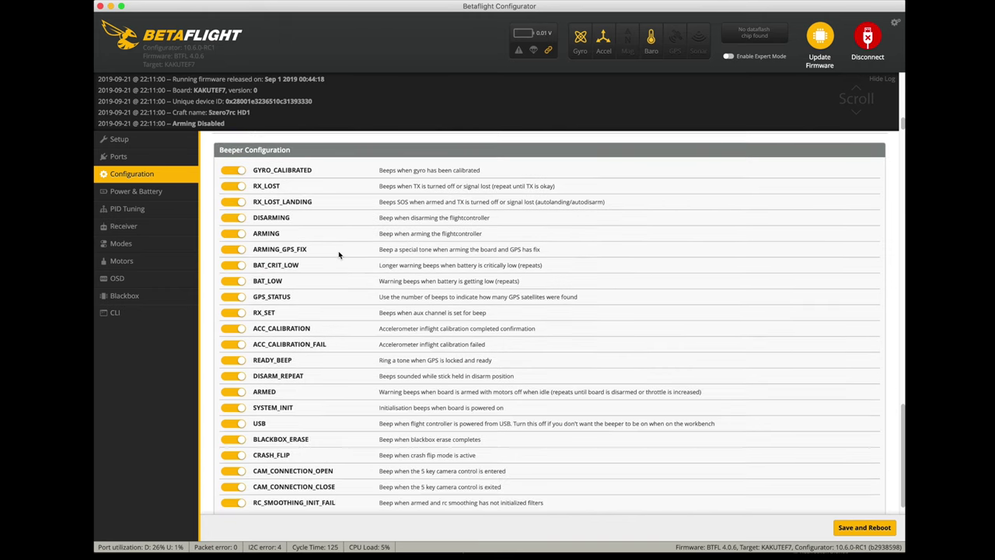
pyautogui.click(160, 199)
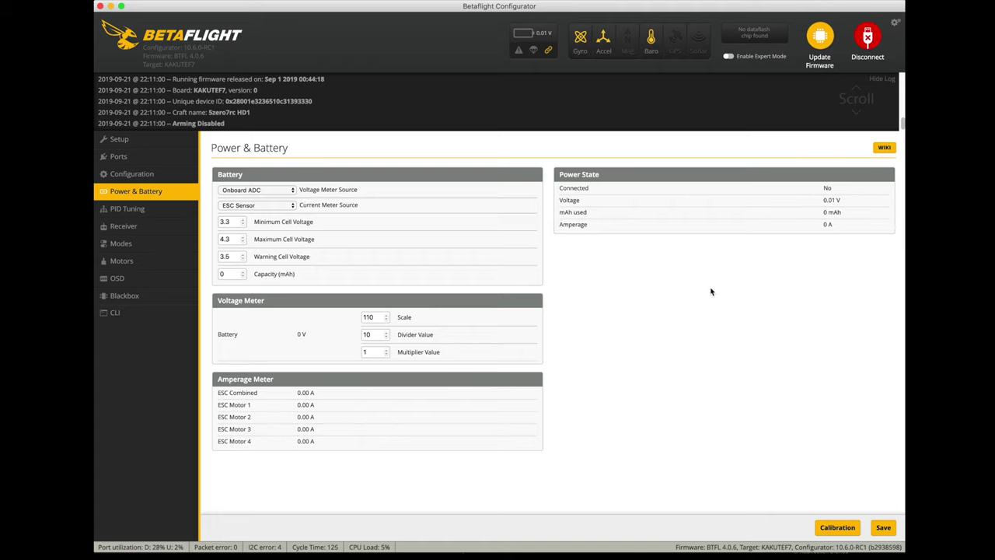
# - Review the PID Tuning values, covering the PID profile, filter settings and rateprofile settings
pyautogui.click(139, 216)
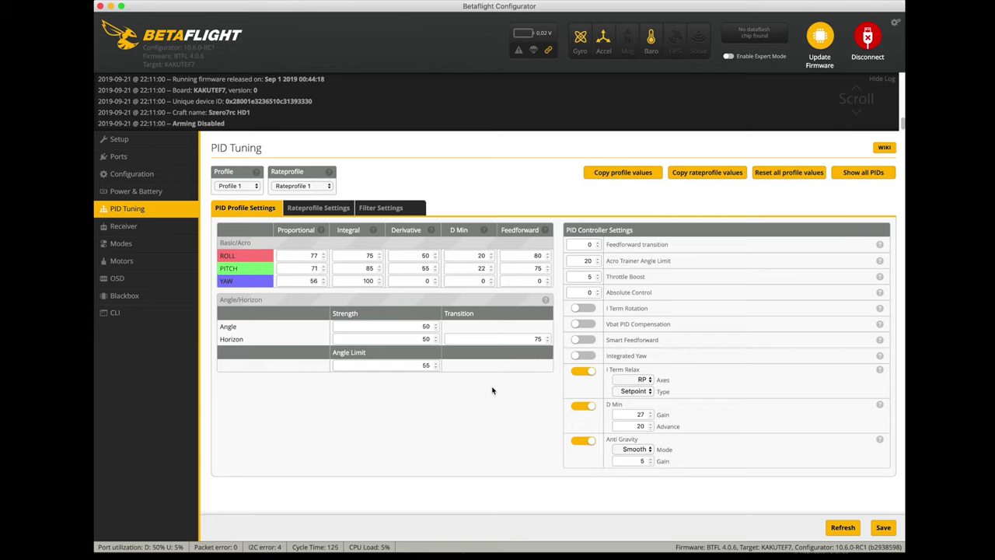
pyautogui.click(379, 208)
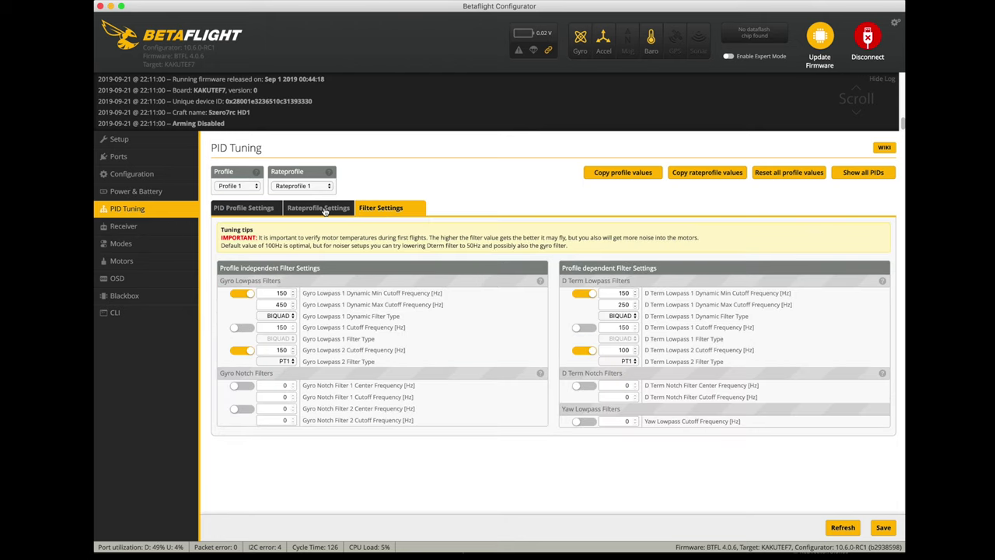
pyautogui.click(319, 210)
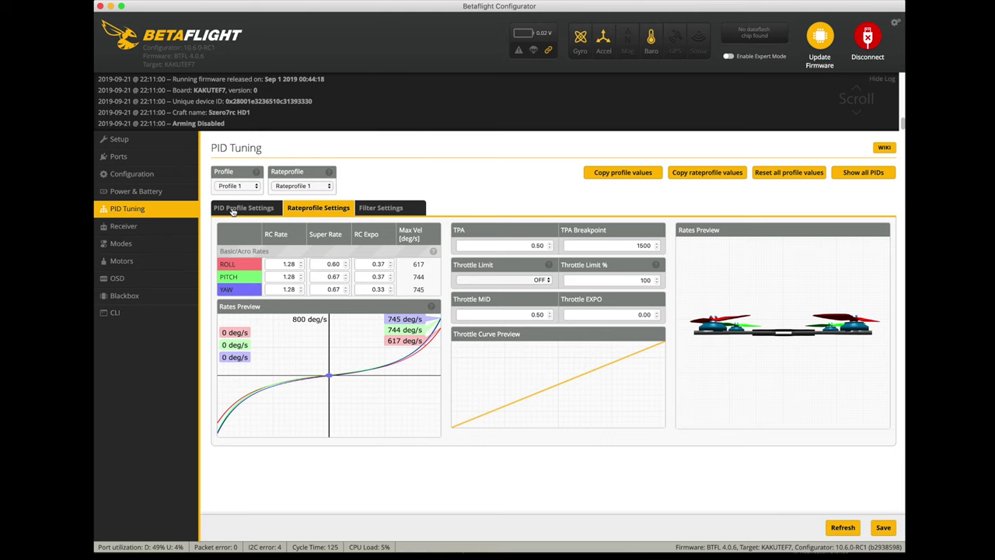
# - Review the Receiver channel bars and check the channel map options, keeping AETR1234 selected
pyautogui.click(152, 226)
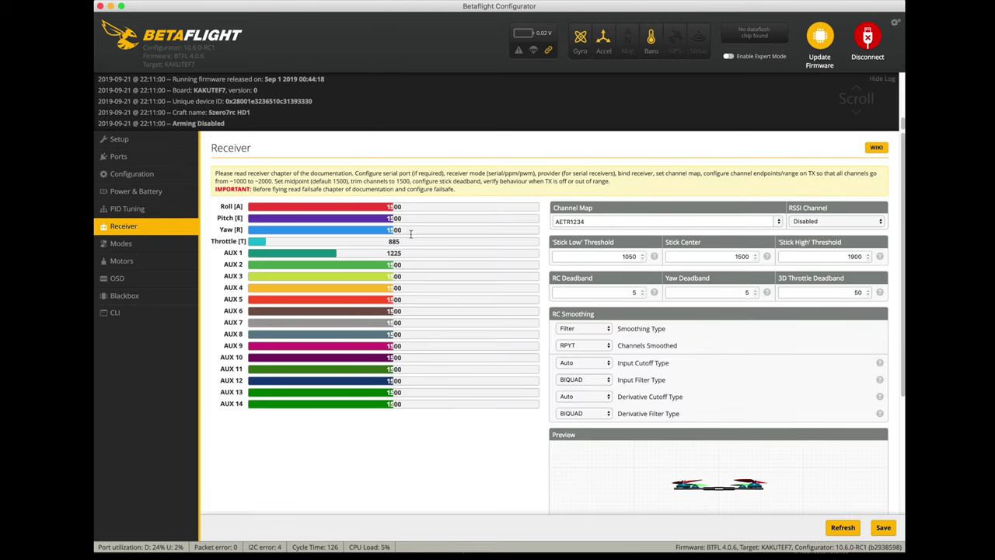
pyautogui.click(778, 222)
pyautogui.click(599, 221)
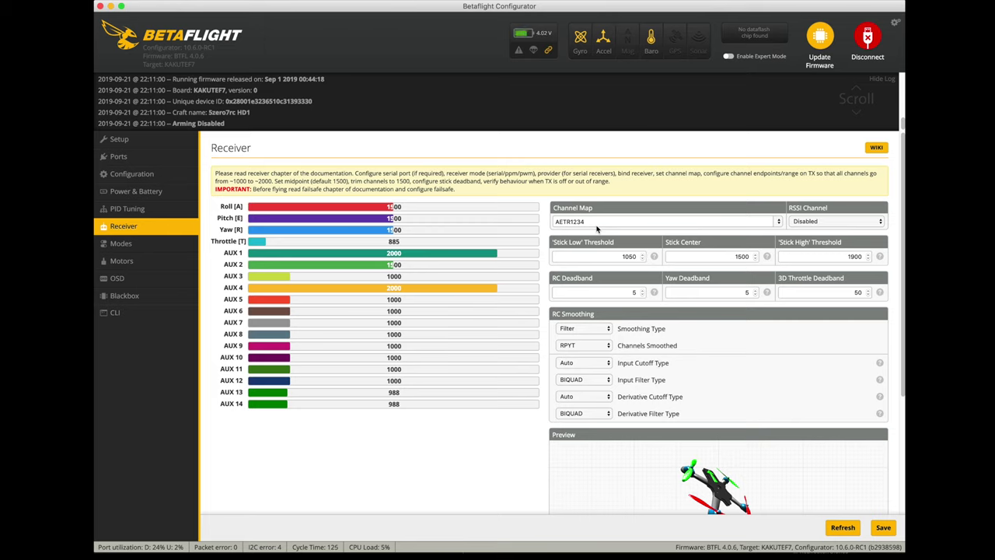
# - Review the Modes switch assignments and ranges for ARM, ANGLE, HORIZON, BEEPER and FLIP OVER AFTER CRASH
pyautogui.click(120, 244)
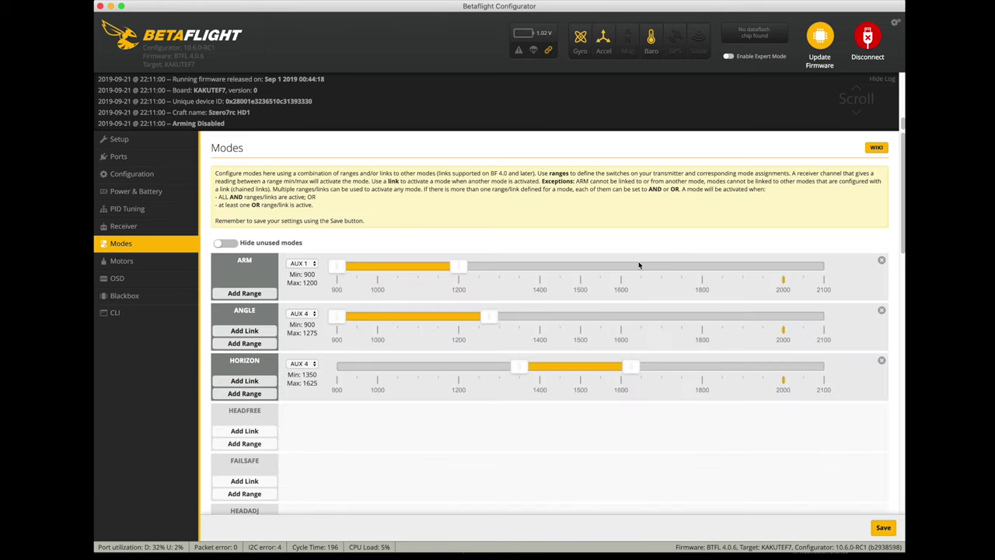
pyautogui.scroll(-2, 400, 255)
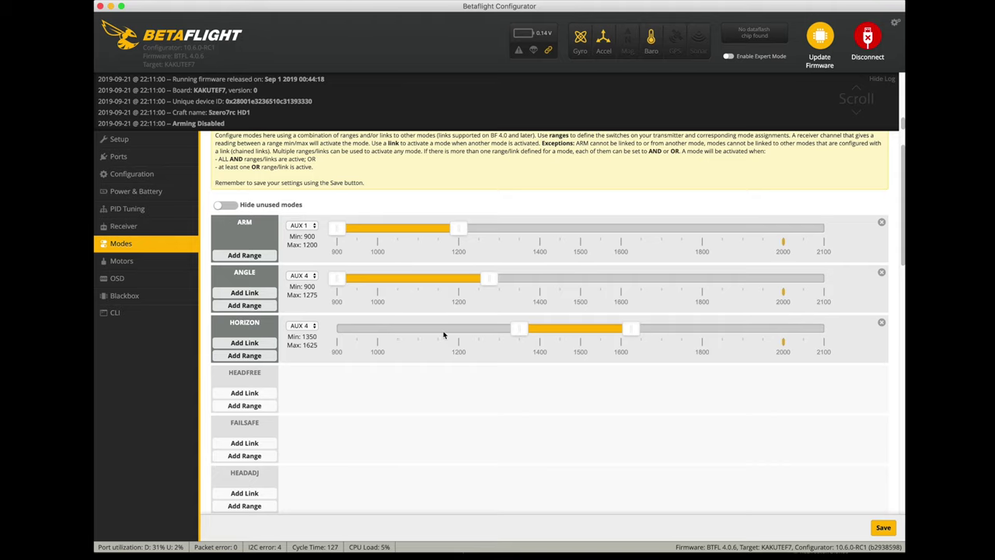
pyautogui.scroll(-5, 447, 334)
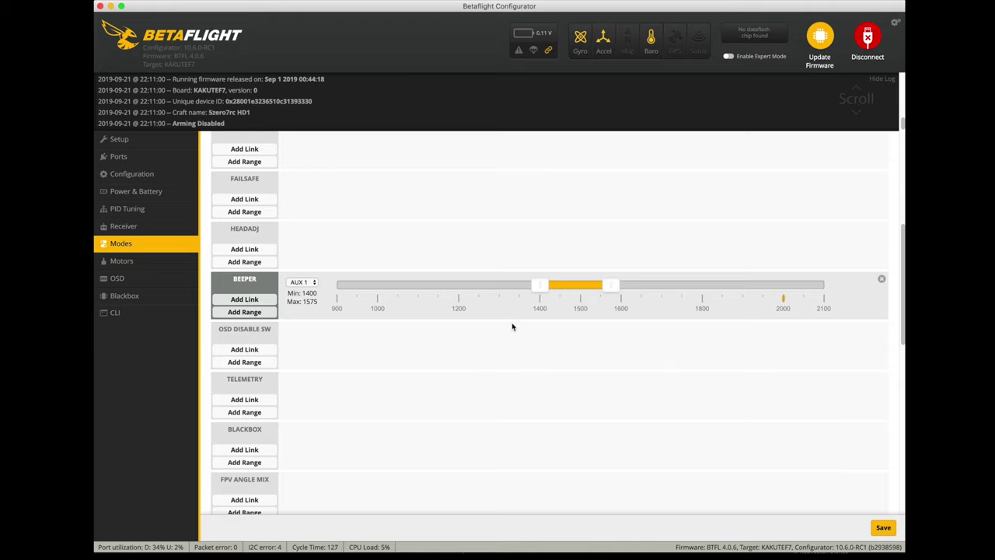
pyautogui.scroll(-2, 511, 326)
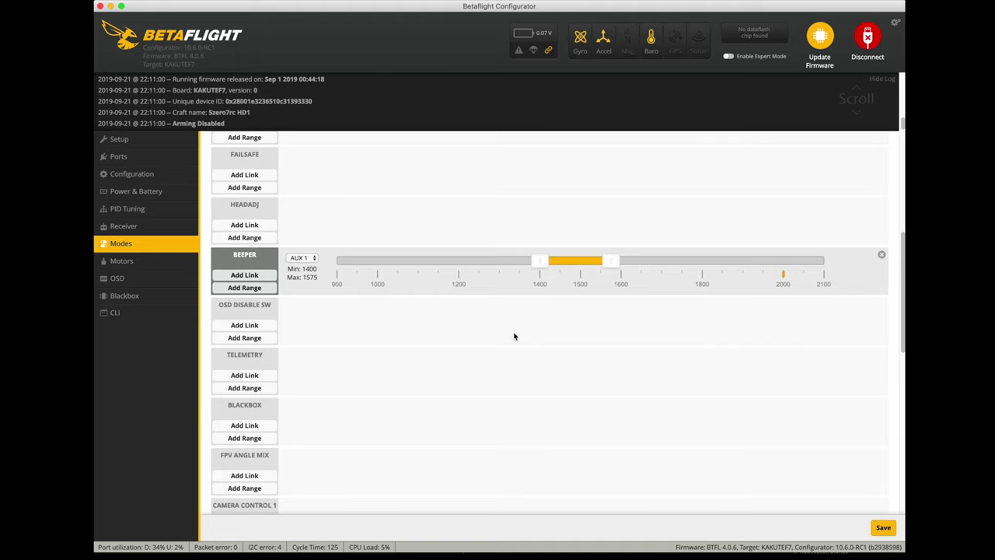
pyautogui.scroll(-10, 514, 335)
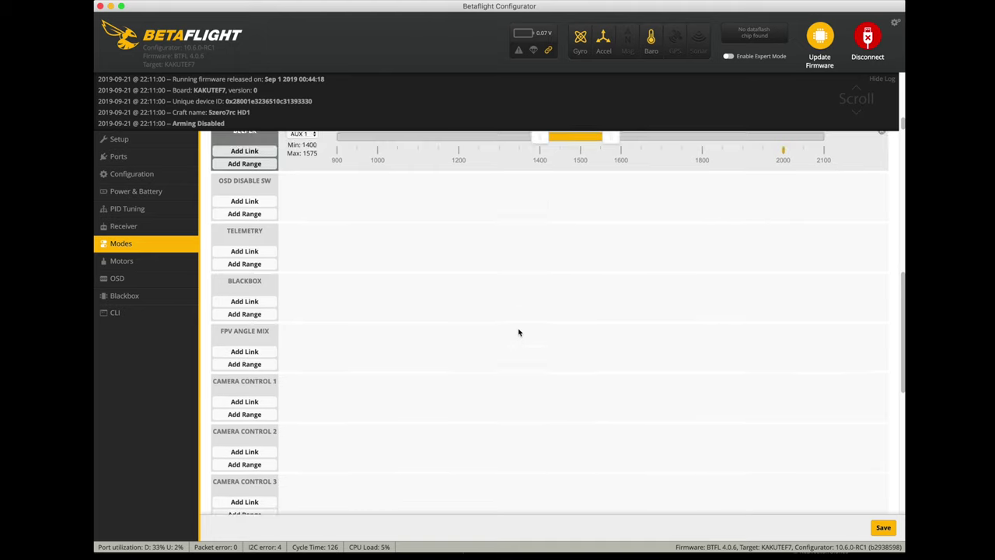
pyautogui.scroll(-10, 475, 317)
pyautogui.scroll(3, 467, 311)
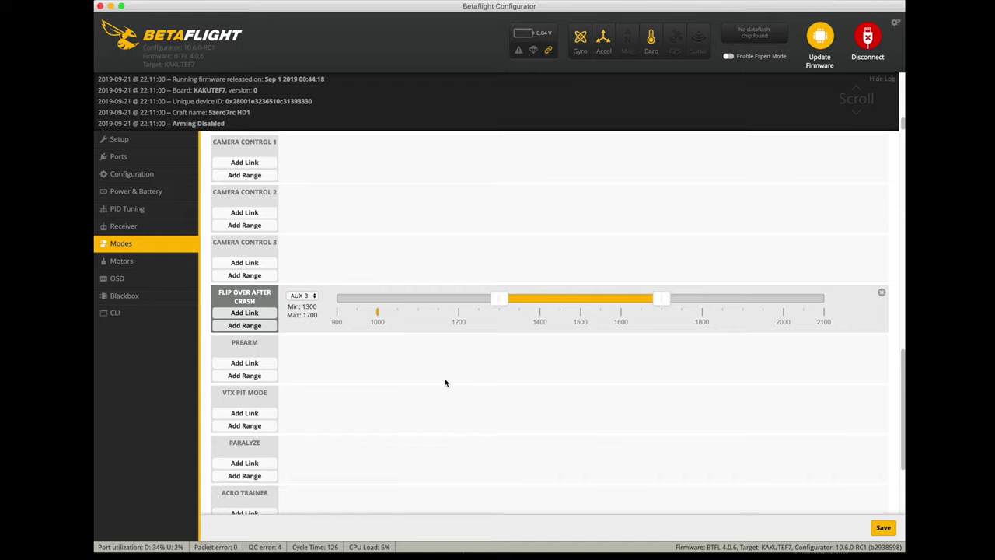
pyautogui.scroll(-4, 445, 383)
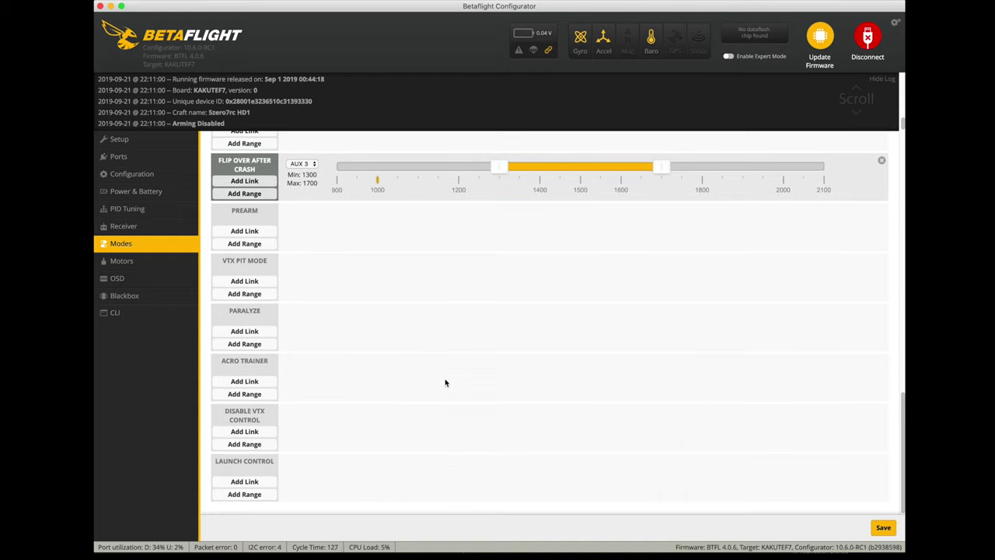
# - Look over the Motors, OSD and Blackbox settings of the flight controller
pyautogui.click(152, 262)
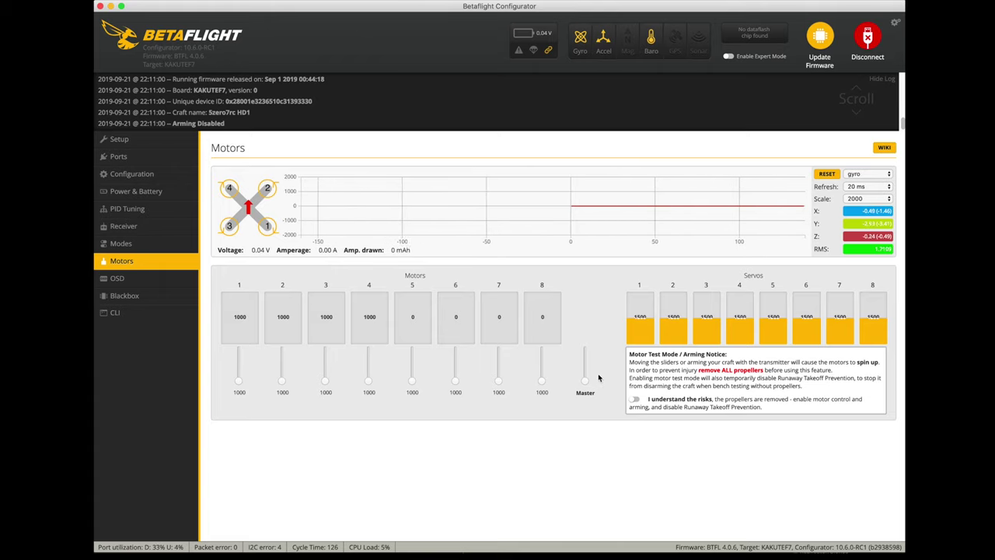
pyautogui.click(153, 280)
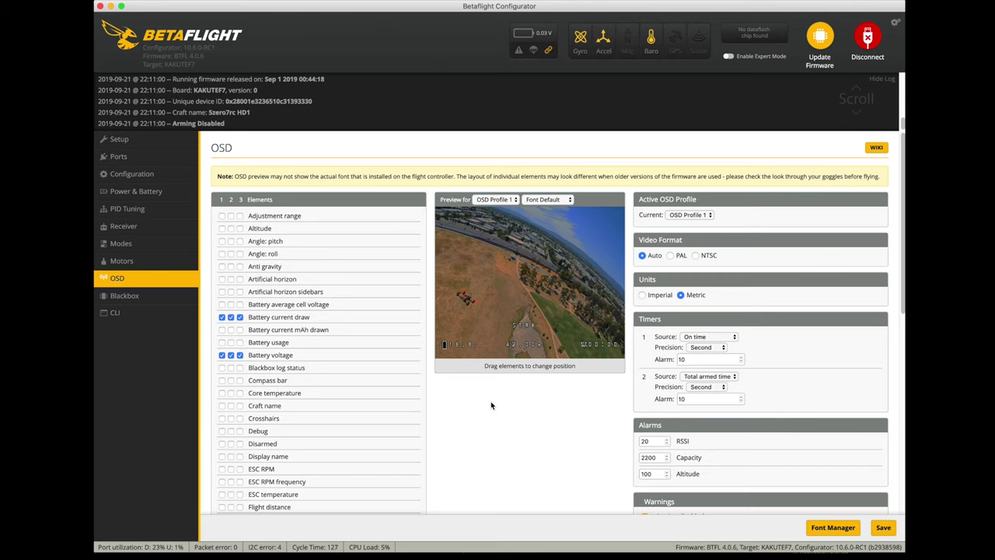
pyautogui.click(153, 298)
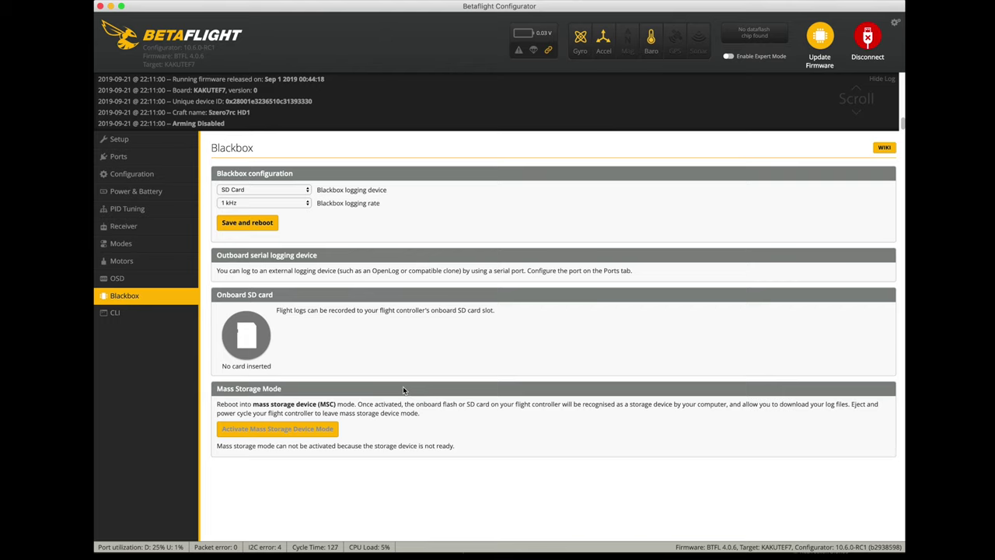
# - Enter the CLI and run "diff all" to list the current configuration differences
pyautogui.click(117, 312)
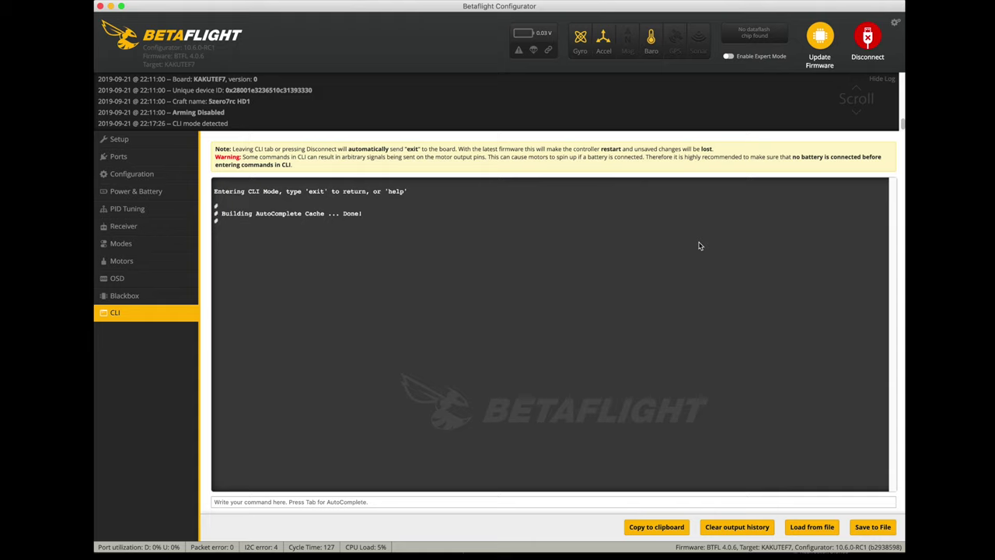
pyautogui.write('diff al')
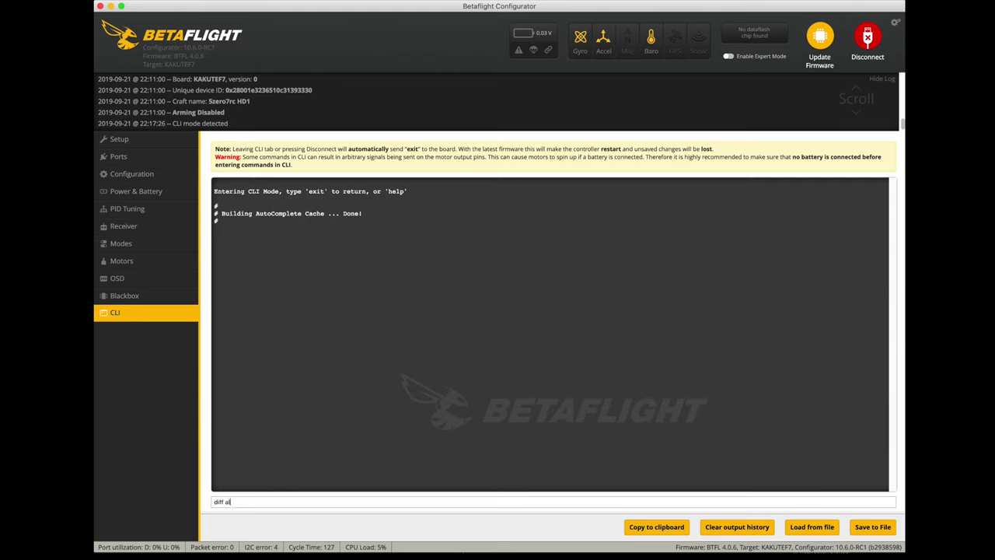
pyautogui.press('Return')
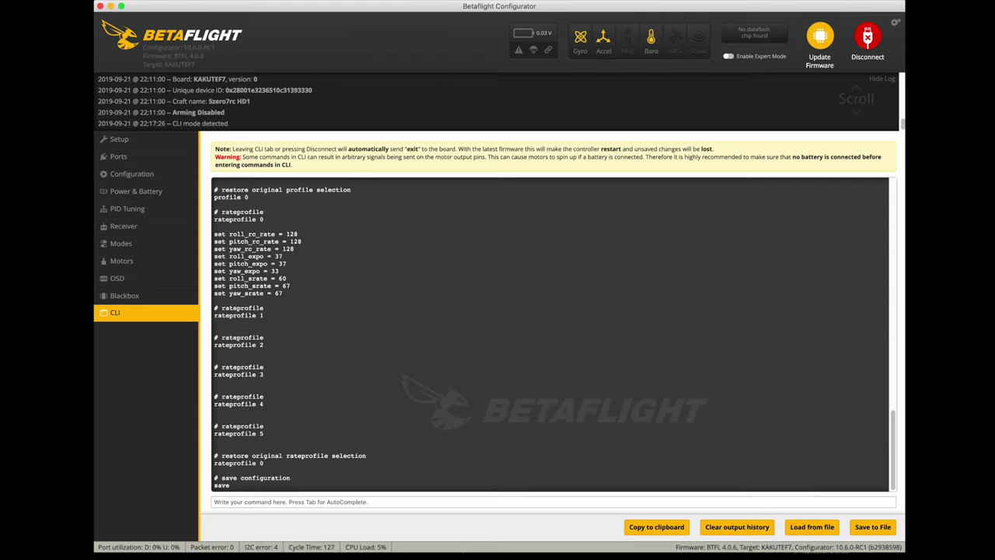